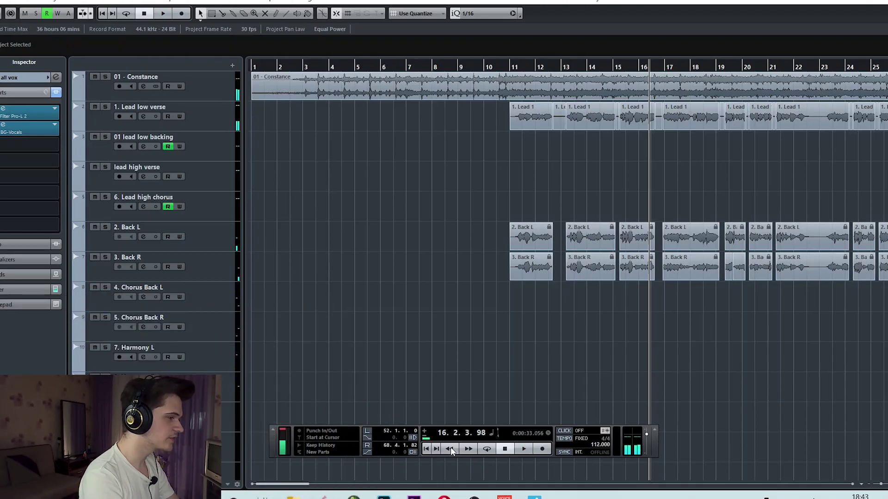
# Solo the Lead low verse track, play it briefly, then stop and unsolo it.
pyautogui.click(211, 120)
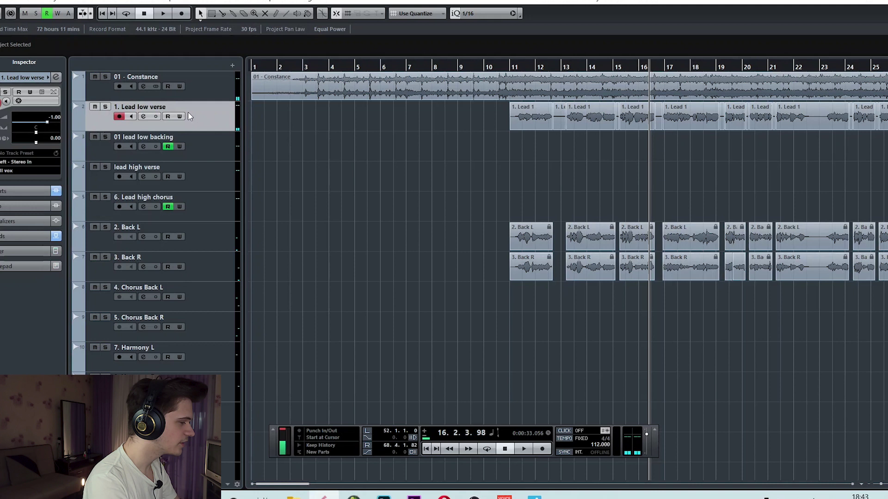
pyautogui.click(105, 106)
pyautogui.press('space')
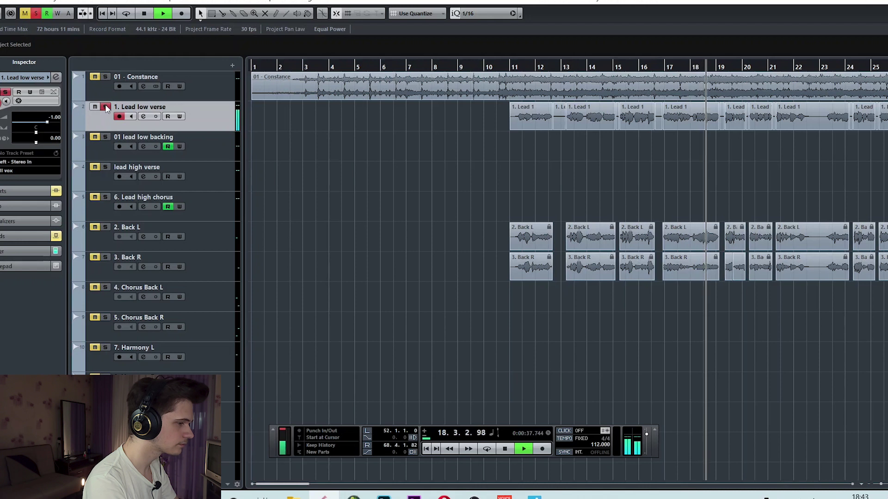
pyautogui.press('space')
pyautogui.click(106, 108)
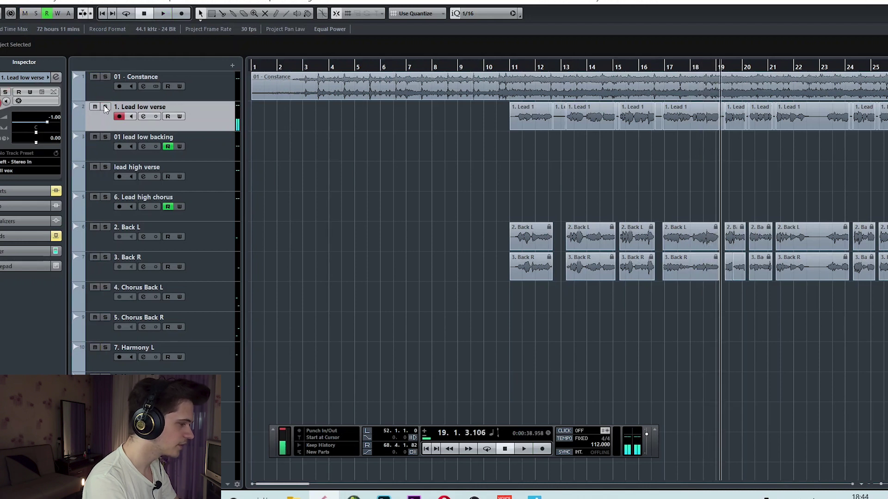
# Re-enable the track's sends, rewind toward bar 10, and show its insert effects chain.
pyautogui.click(55, 236)
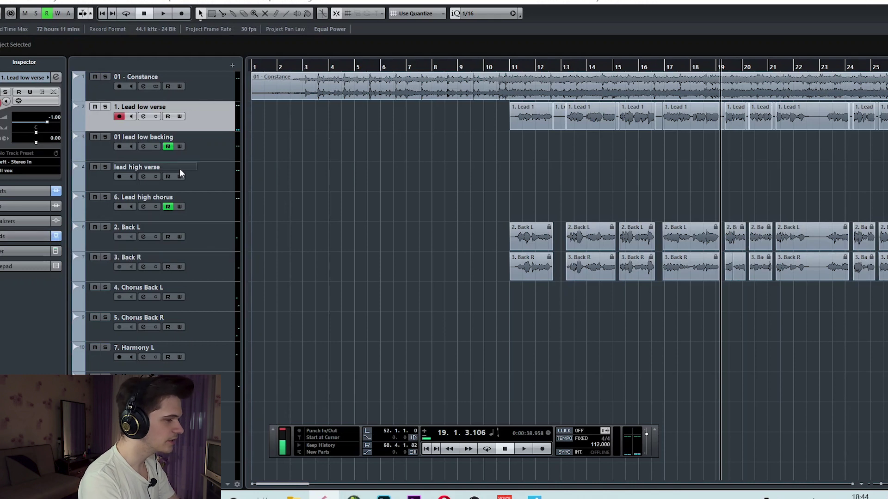
pyautogui.click(450, 449)
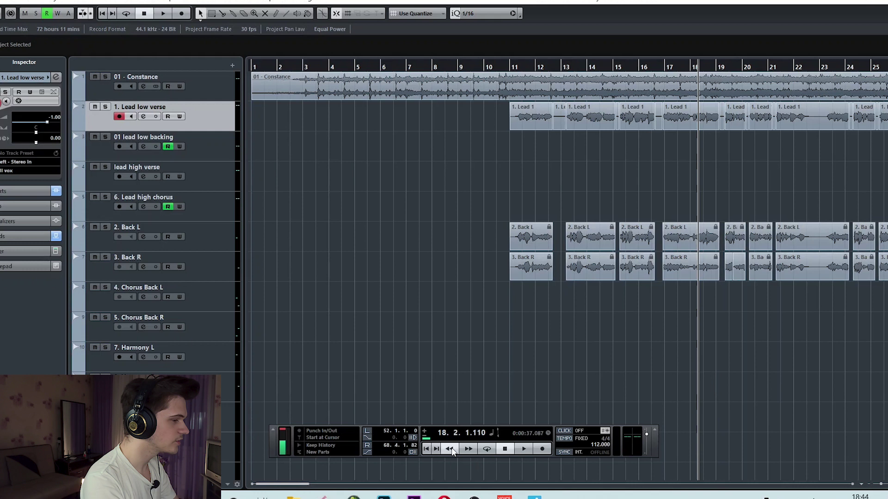
pyautogui.click(450, 449)
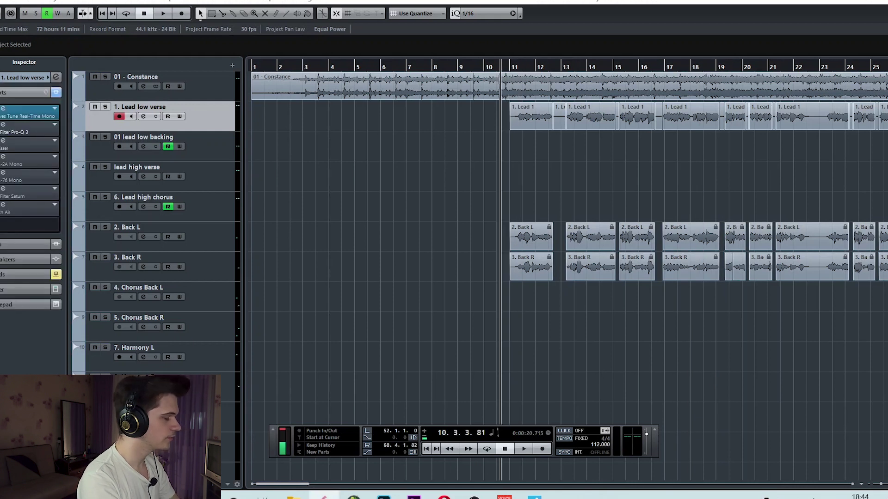
# Confirm Waves Tune Real-Time is set to F Natural Minor, then play the soloed Lead low verse vocal.
pyautogui.doubleClick(3, 113)
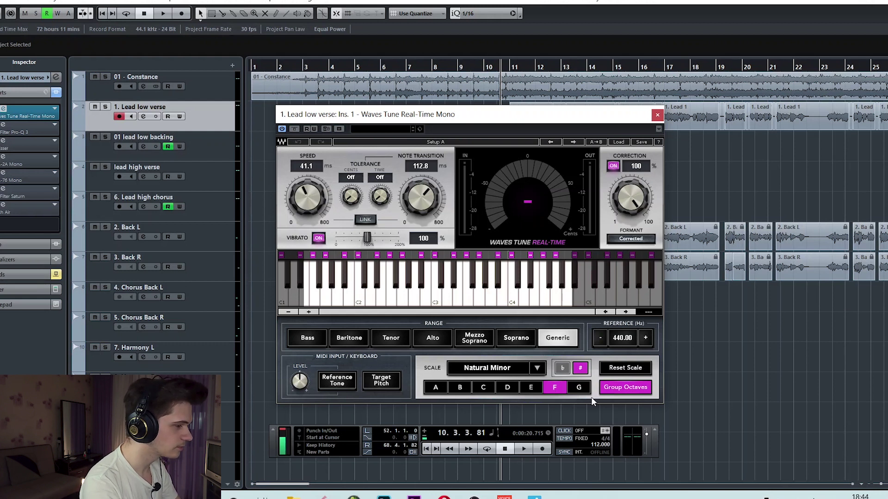
pyautogui.click(657, 114)
pyautogui.press('space')
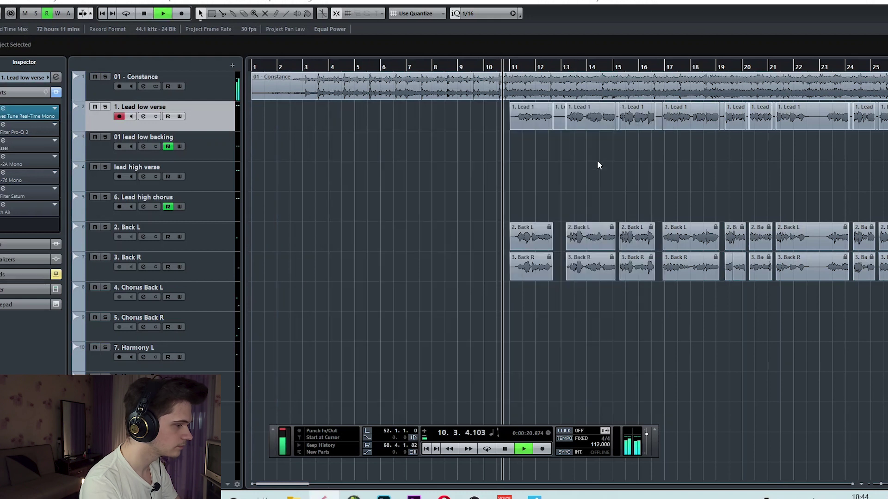
pyautogui.click(105, 108)
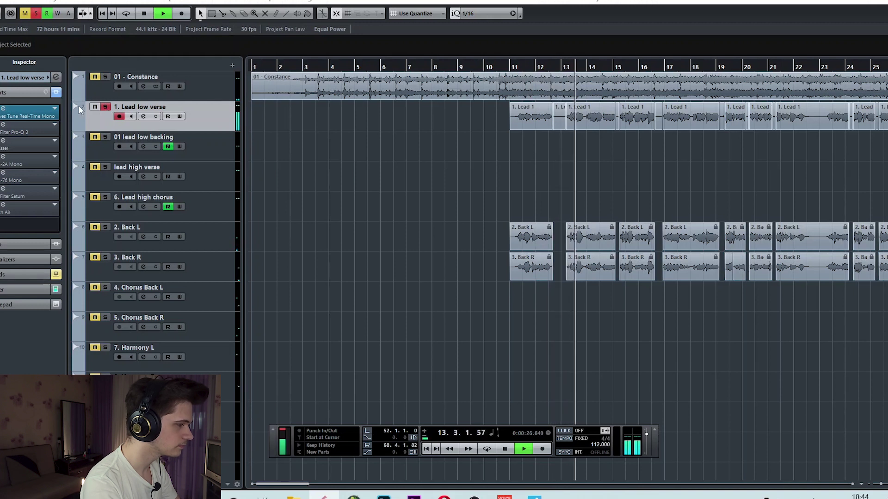
pyautogui.press('space')
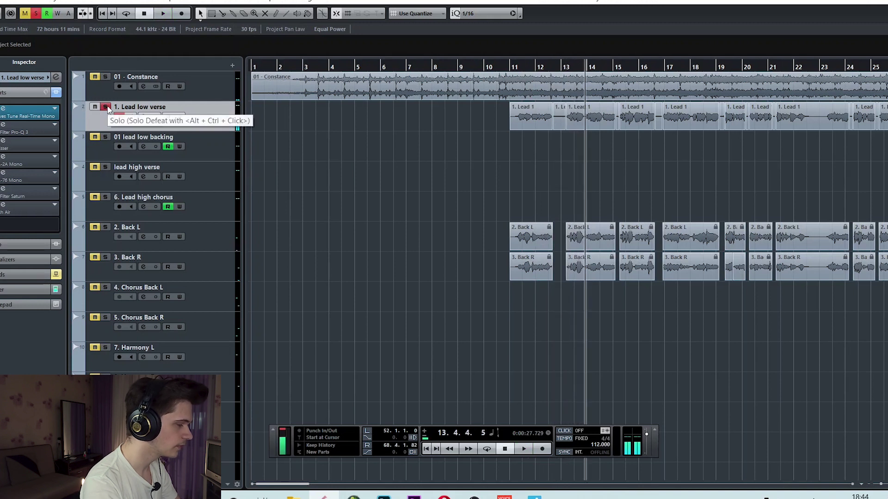
pyautogui.click(2, 127)
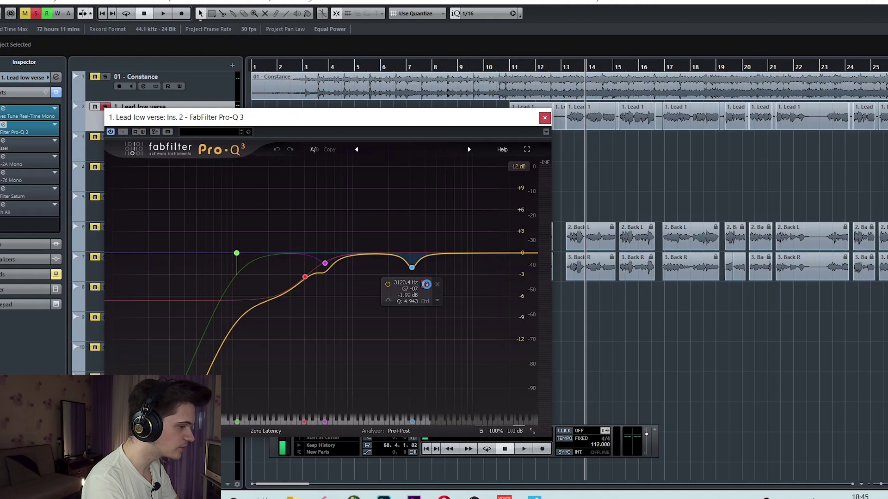
pyautogui.click(427, 284)
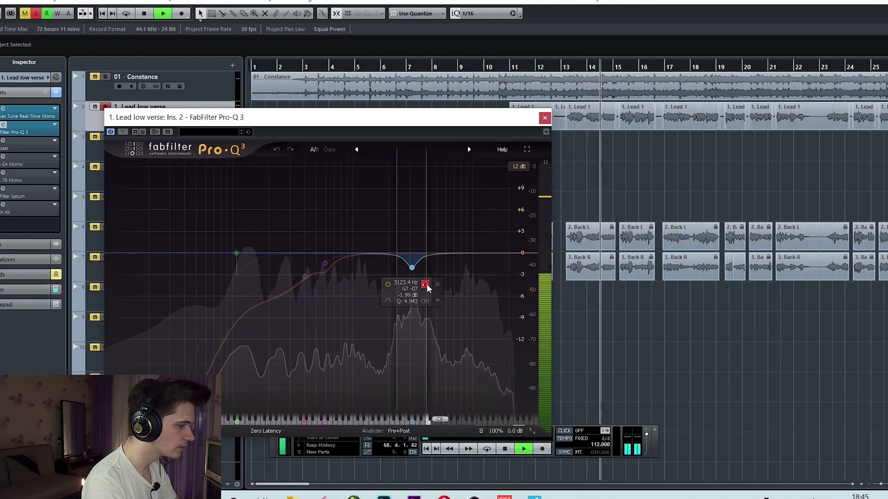
pyautogui.click(426, 284)
pyautogui.click(325, 264)
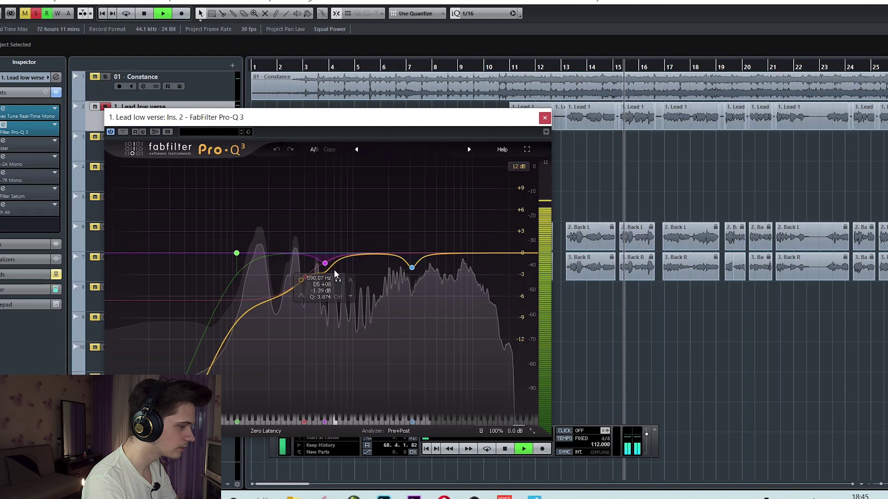
pyautogui.click(338, 281)
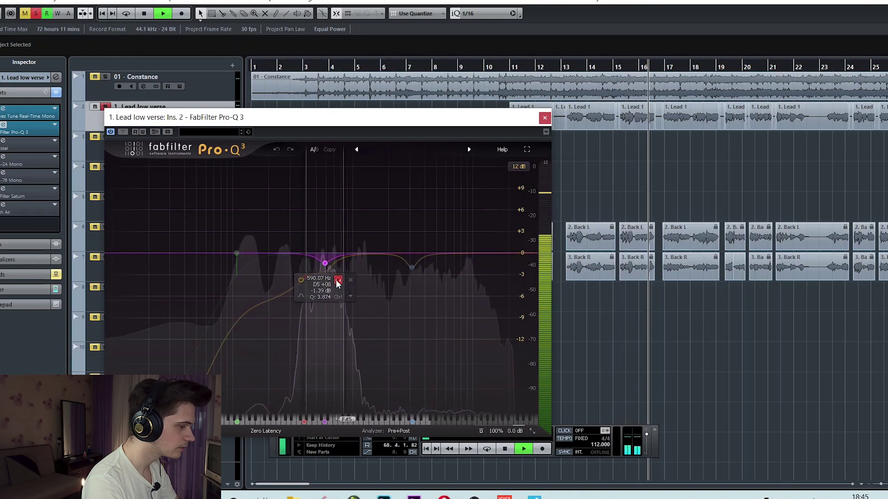
pyautogui.click(338, 281)
pyautogui.click(236, 254)
pyautogui.click(249, 222)
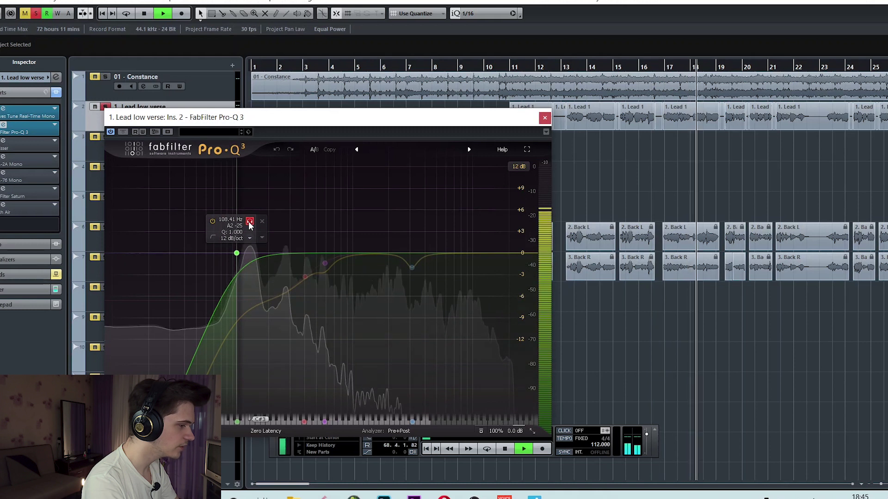
pyautogui.click(250, 222)
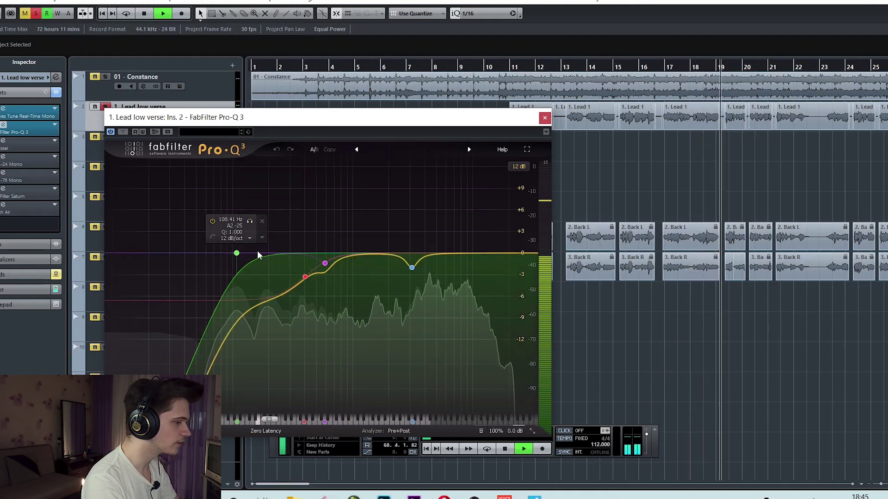
pyautogui.moveTo(317, 280)
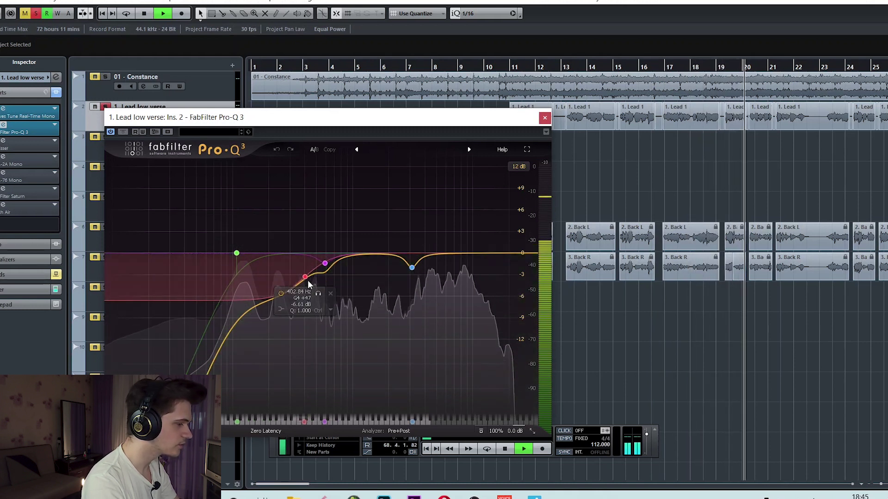
pyautogui.click(545, 117)
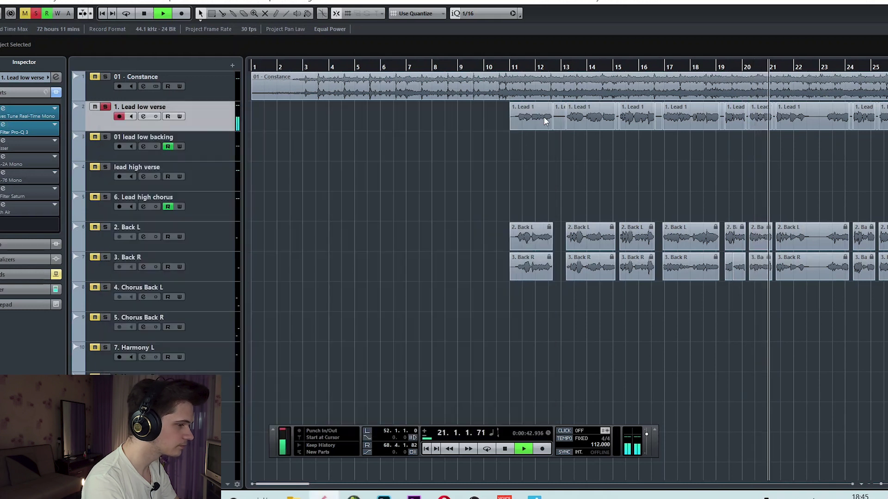
pyautogui.press('space')
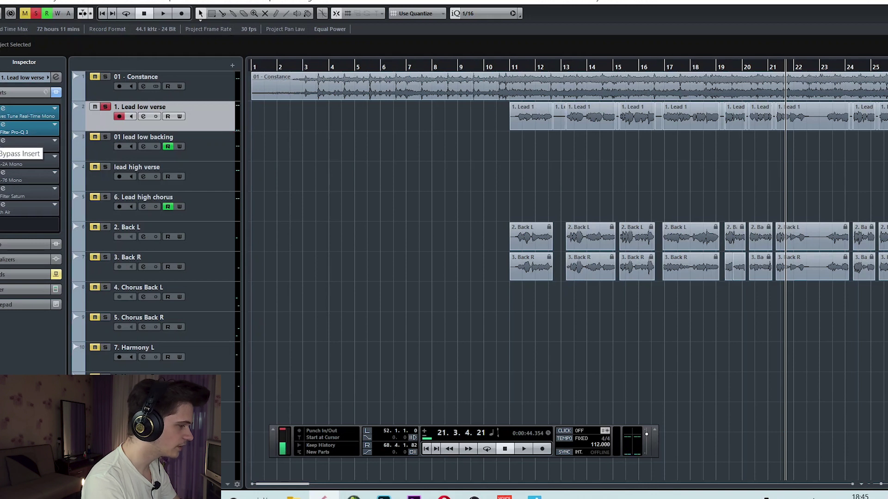
# Activate the DeEsser in insert slot 3, audition it, rewind toward bar 21, and reopen its settings.
pyautogui.click(2, 141)
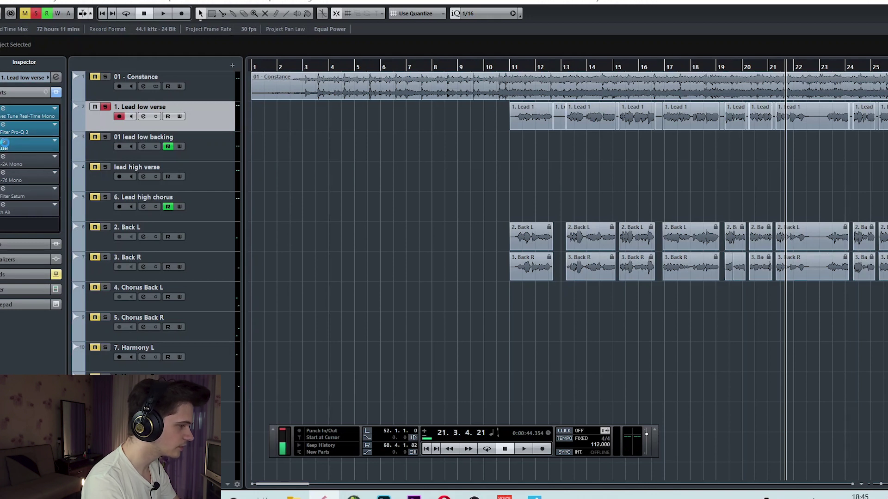
pyautogui.click(5, 143)
pyautogui.press('space')
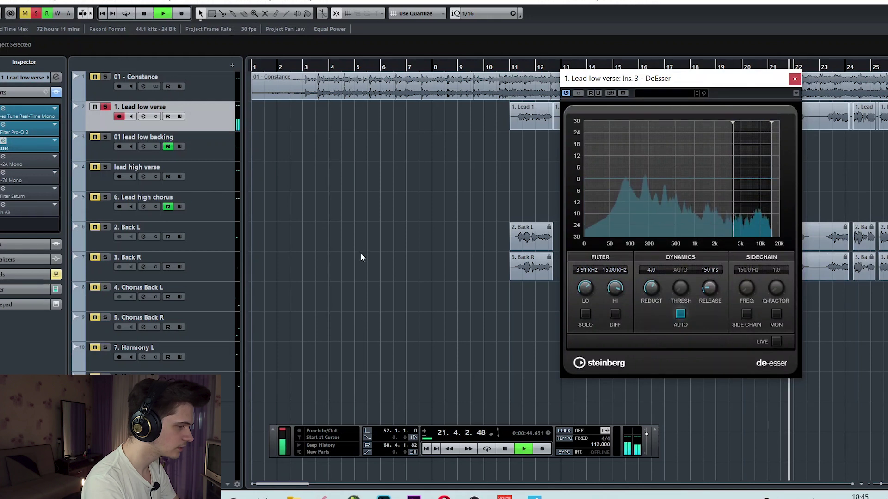
pyautogui.press('space')
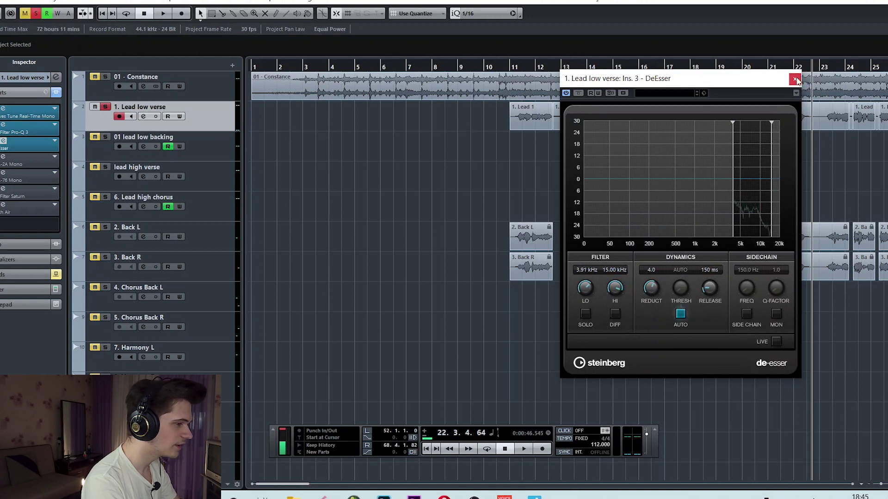
pyautogui.click(795, 79)
pyautogui.click(451, 449)
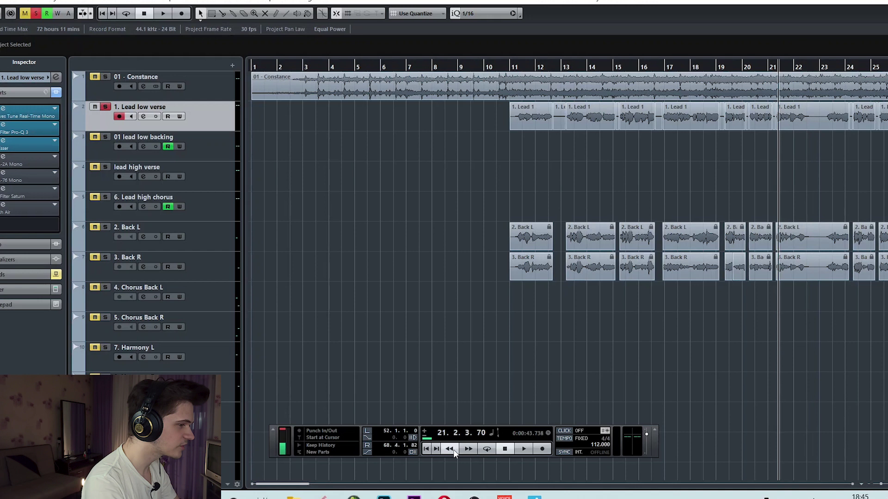
pyautogui.click(3, 146)
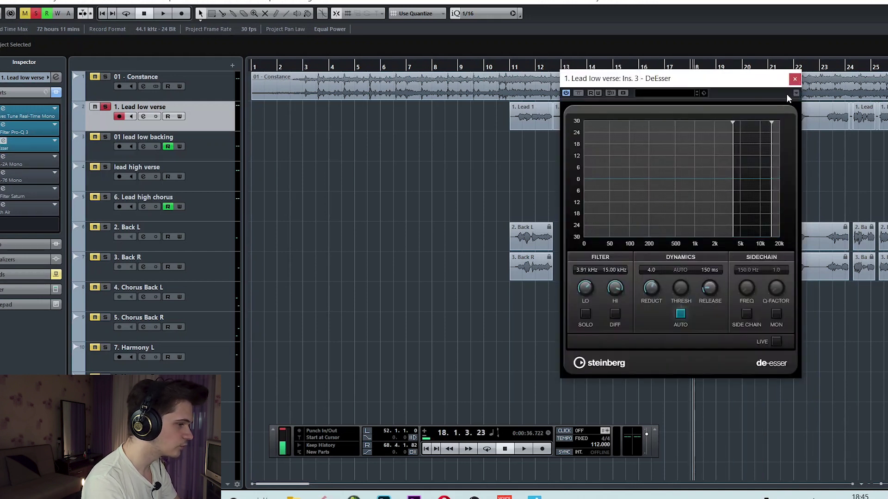
# Close the DeEsser and audition the vocal through the CLA-2A compressor from just before bar 17.
pyautogui.click(795, 79)
pyautogui.click(3, 158)
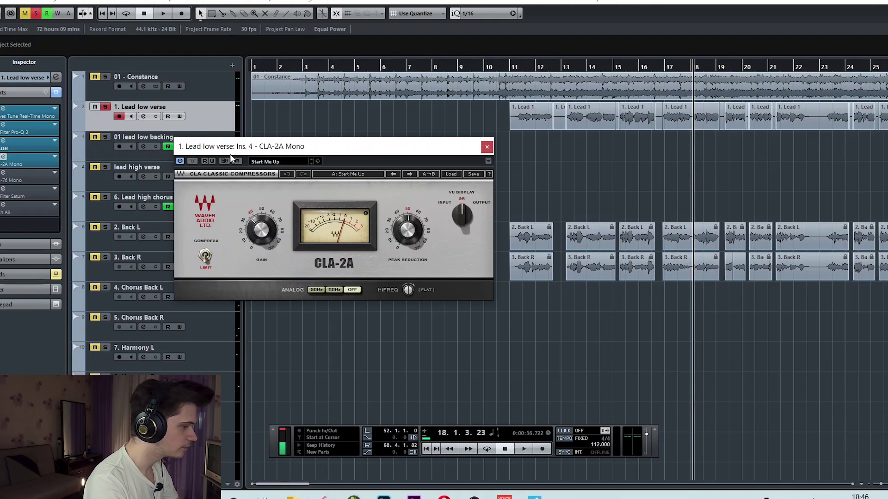
pyautogui.moveTo(348, 147); pyautogui.dragTo(405, 140)
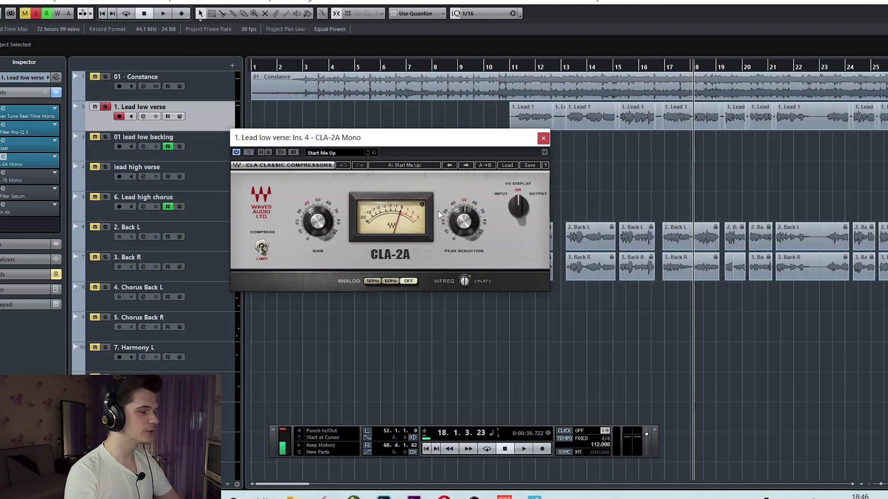
pyautogui.click(450, 449)
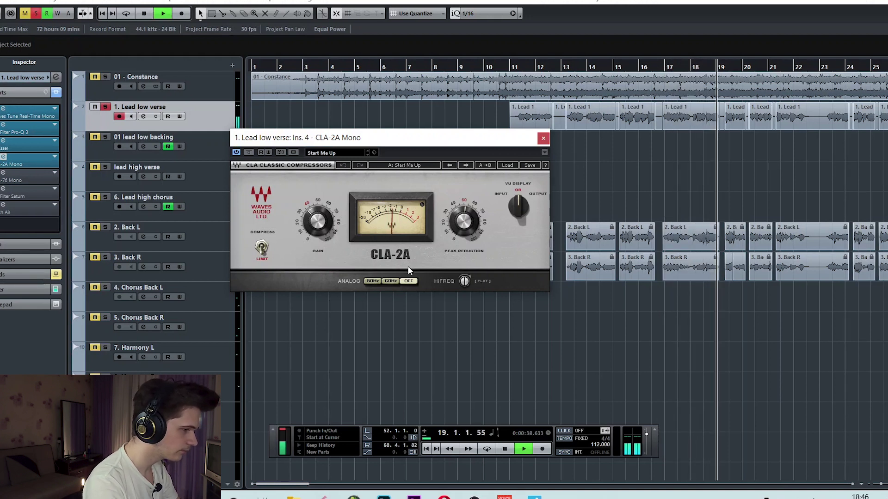
pyautogui.press('space')
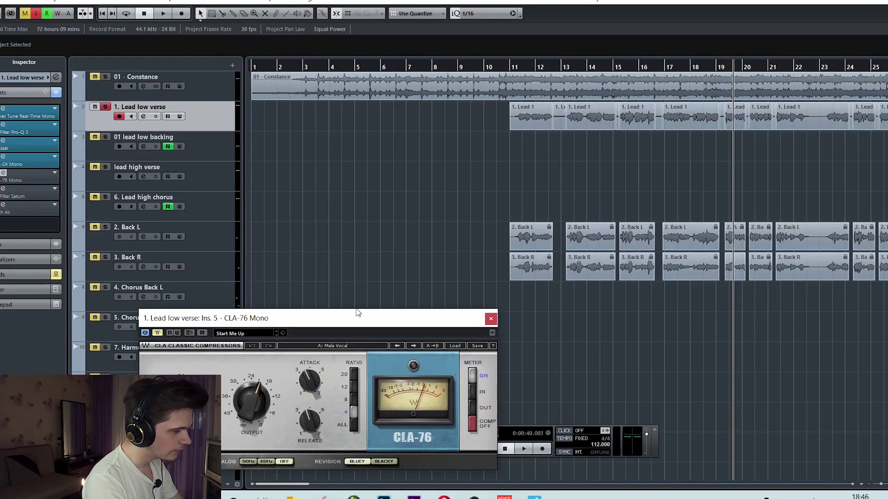
# Play the soloed vocal through the CLA-76 compressor from about bar 17 to bar 21.
pyautogui.moveTo(356, 311); pyautogui.dragTo(488, 196)
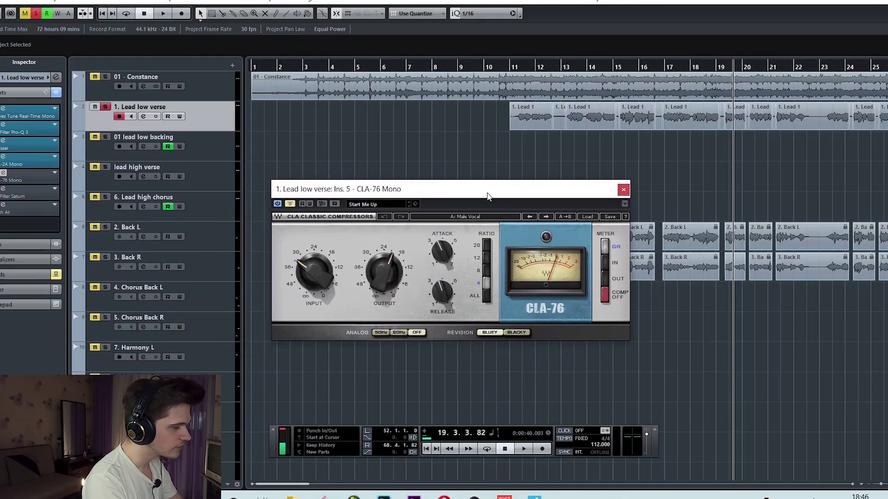
pyautogui.click(451, 451)
pyautogui.click(451, 452)
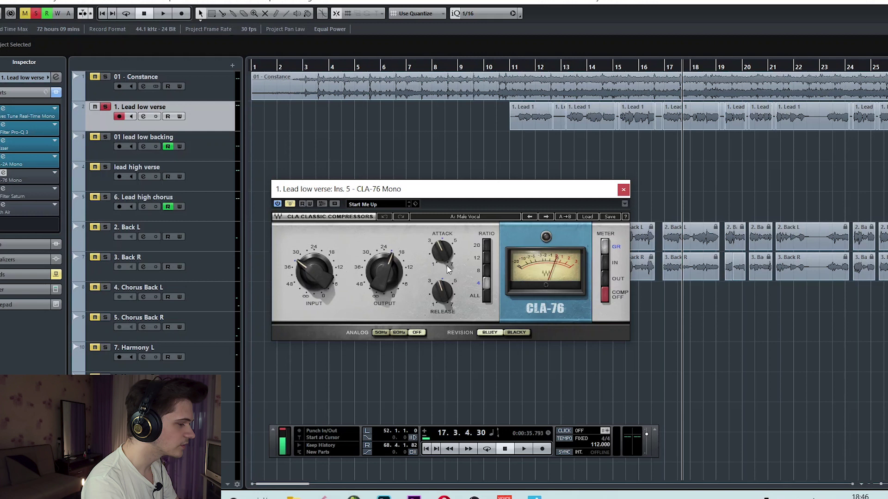
pyautogui.moveTo(447, 303)
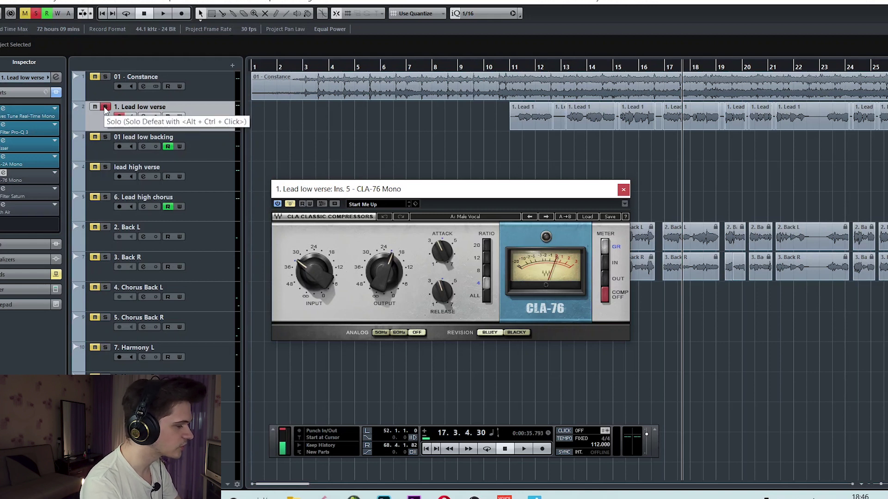
pyautogui.press('space')
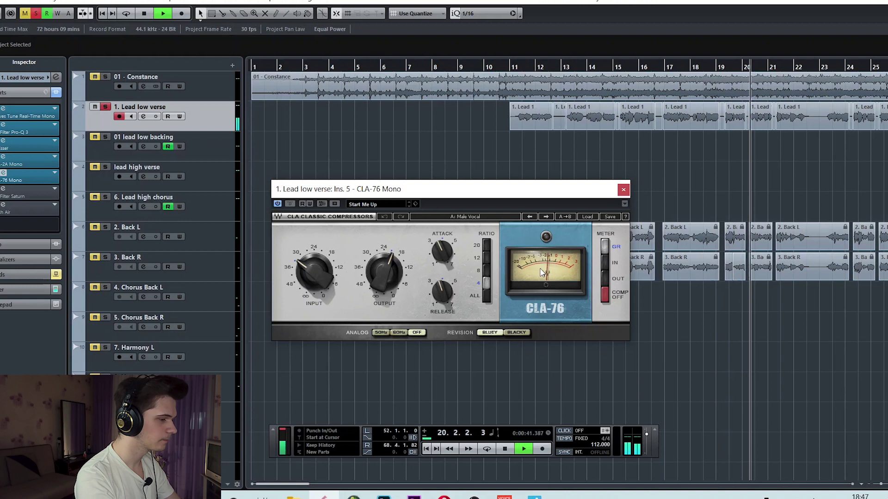
pyautogui.press('space')
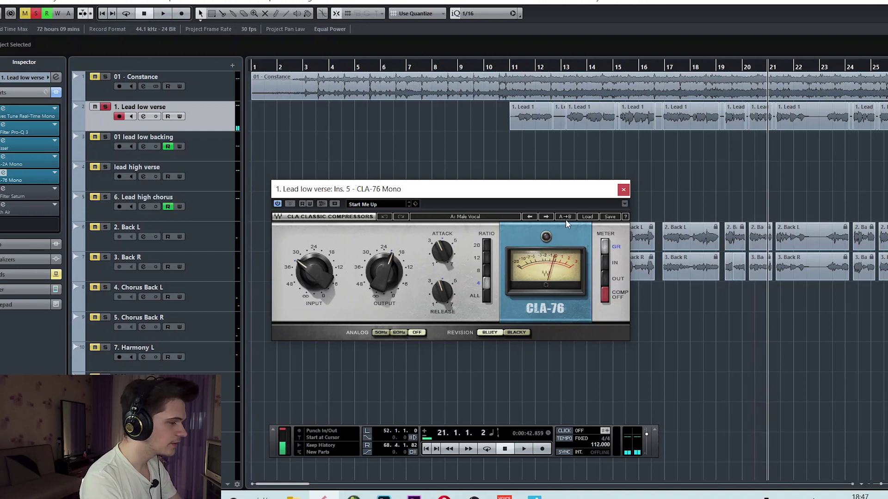
# Close the CLA-76, rewind to around bar 16, and unsolo the Lead low verse track.
pyautogui.click(623, 191)
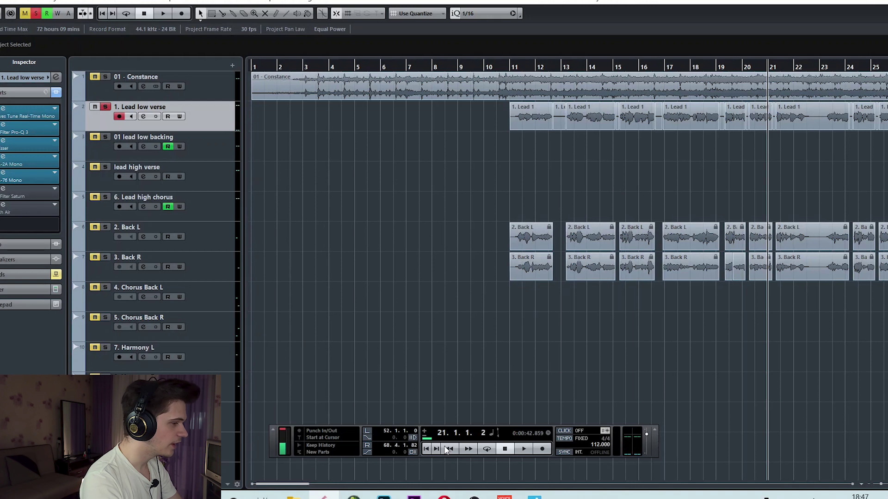
pyautogui.click(446, 450)
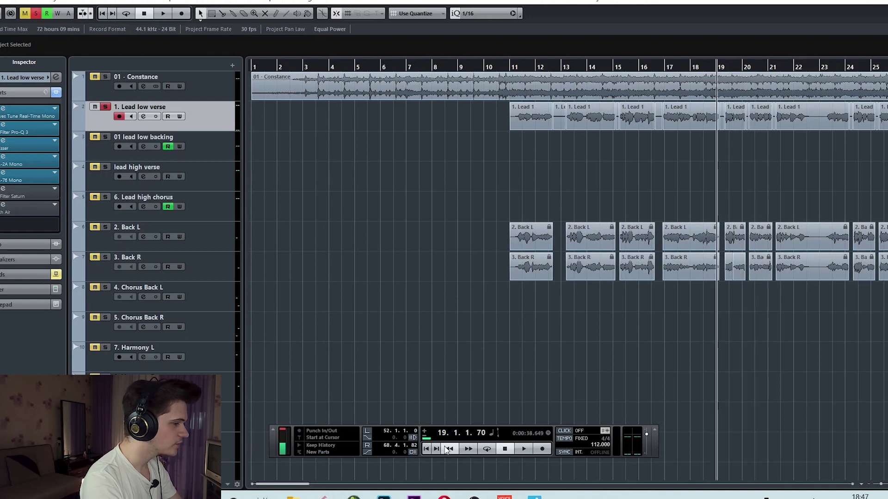
pyautogui.click(106, 107)
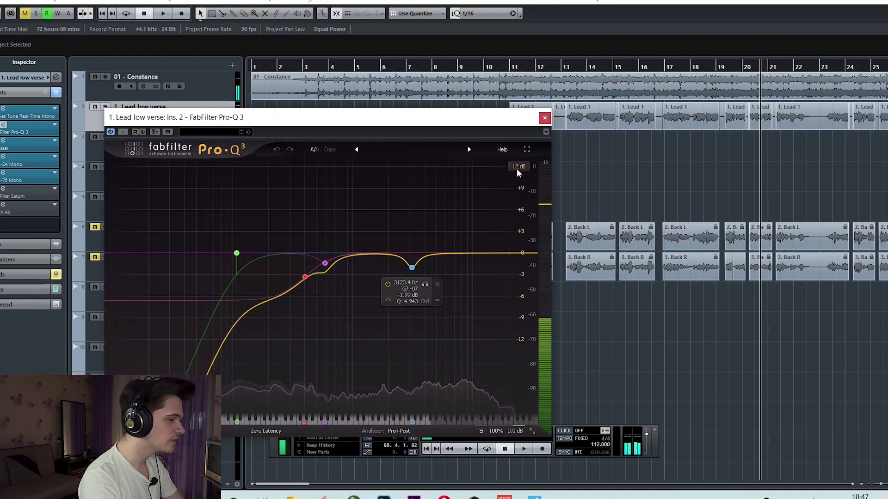
# Deepen the red low-mid cut band in Pro-Q 3 to about -5.77 dB while listening.
pyautogui.moveTo(337, 286)
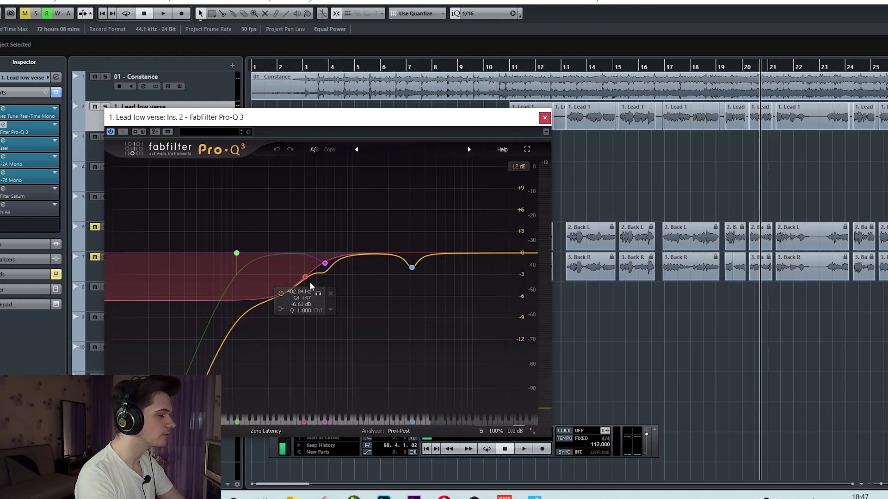
pyautogui.click(305, 277)
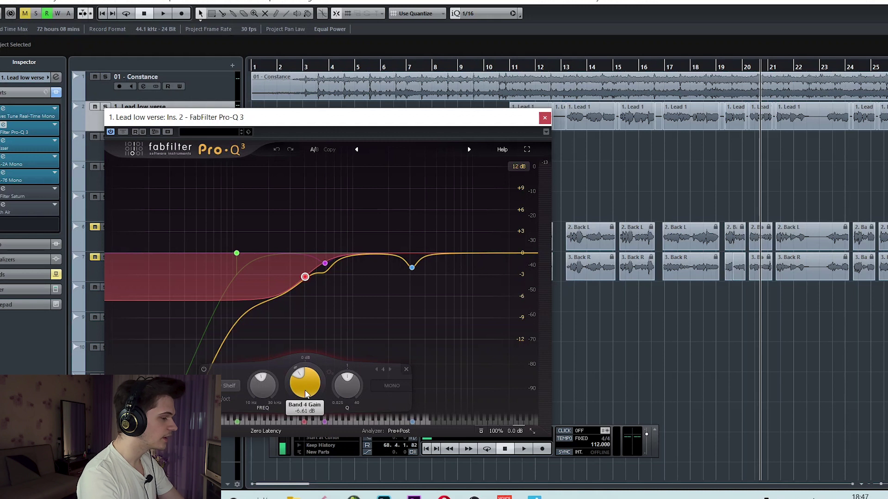
pyautogui.press('space')
pyautogui.moveTo(304, 389); pyautogui.dragTo(298, 422)
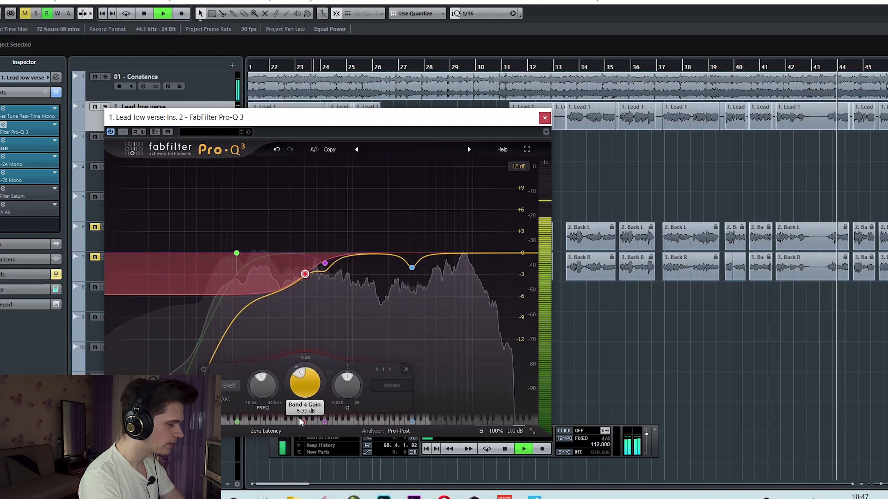
pyautogui.press('space')
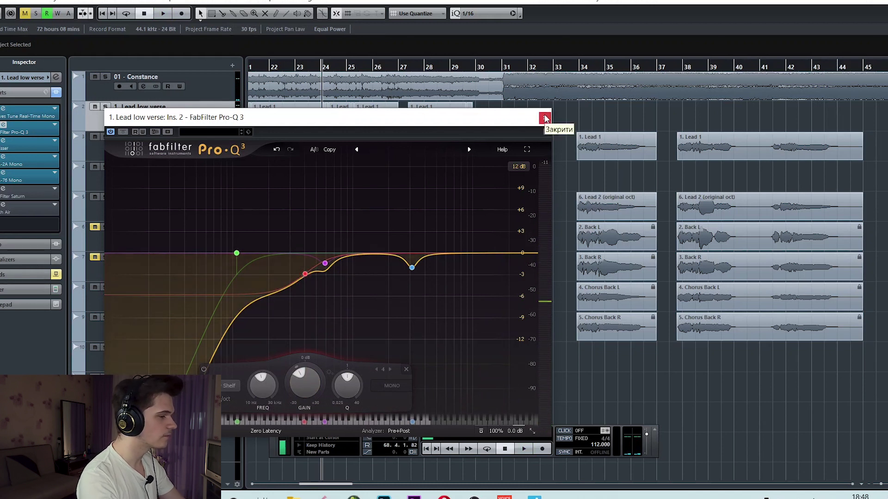
pyautogui.click(545, 119)
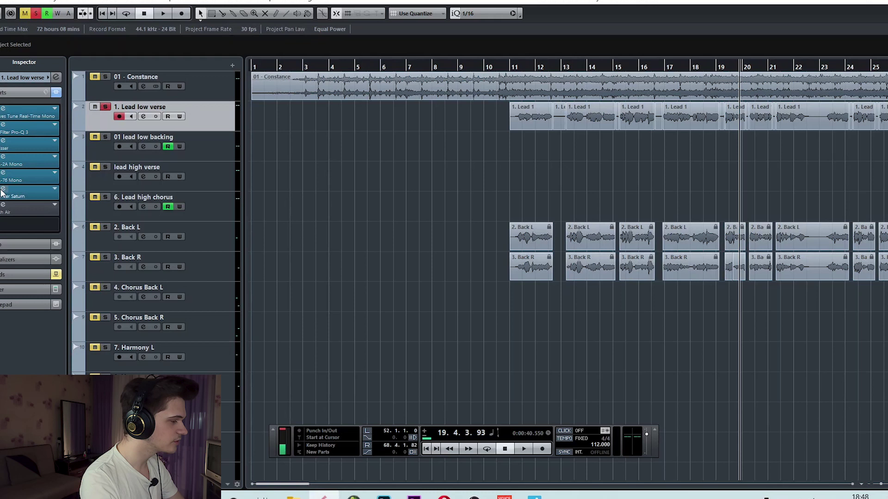
pyautogui.click(14, 198)
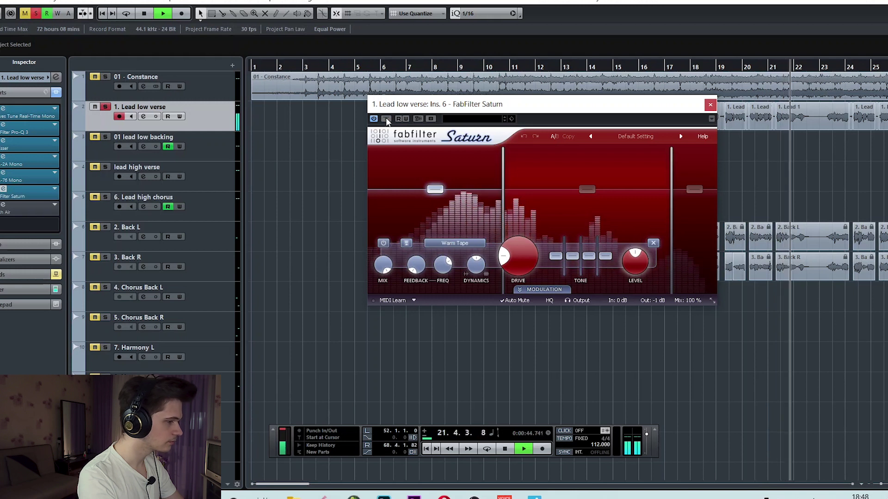
pyautogui.press('space')
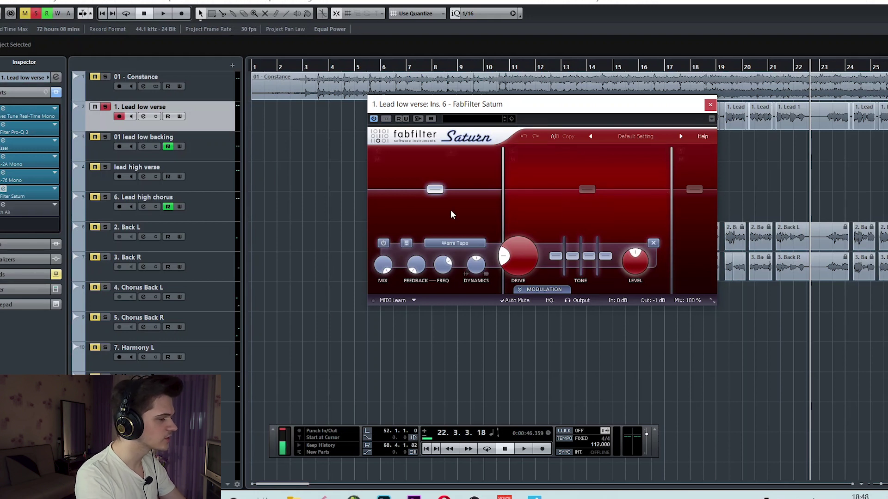
pyautogui.click(702, 218)
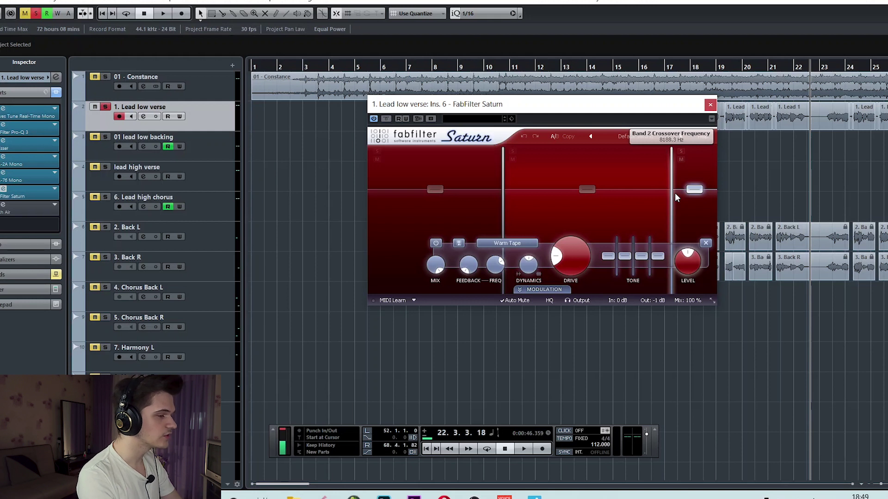
# Close Saturn, rewind near bar 21, and open Fresh Air on insert 7 (Mid Air 45, High Air 67).
pyautogui.click(711, 105)
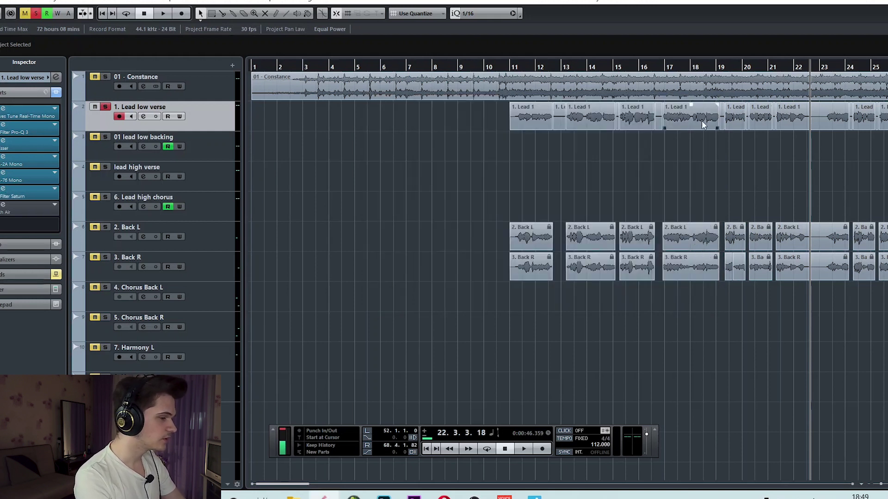
pyautogui.press('space')
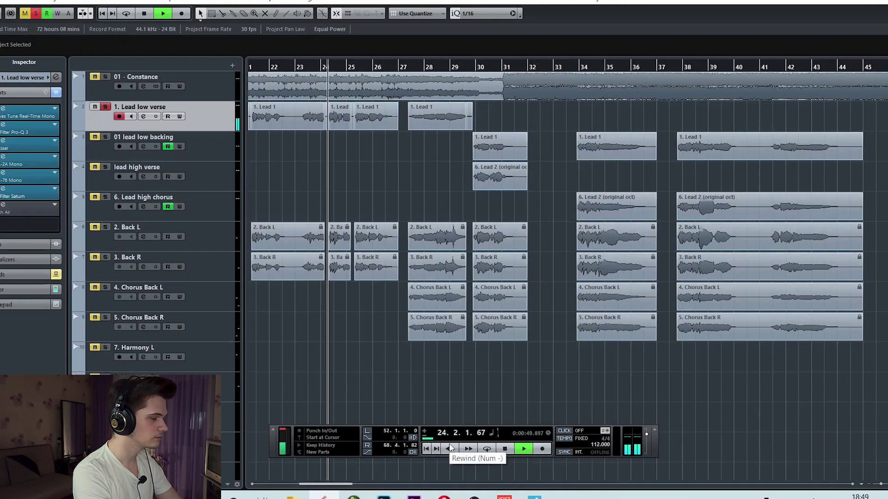
pyautogui.click(450, 448)
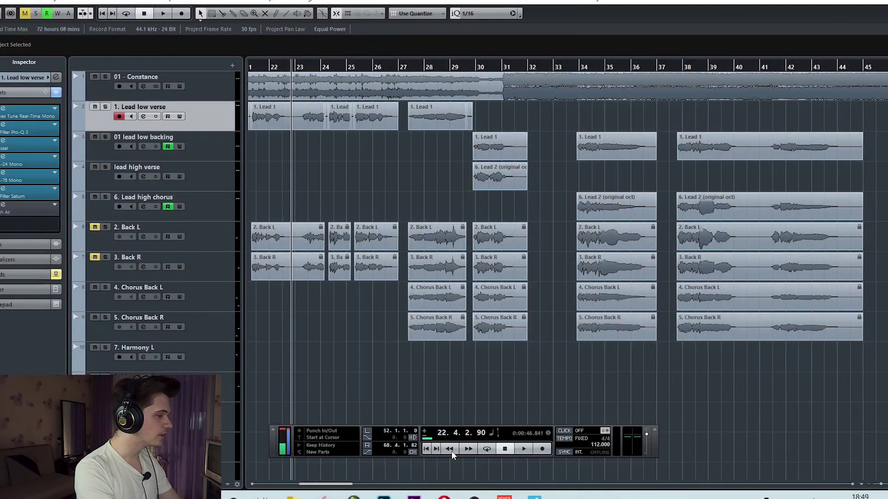
pyautogui.click(3, 205)
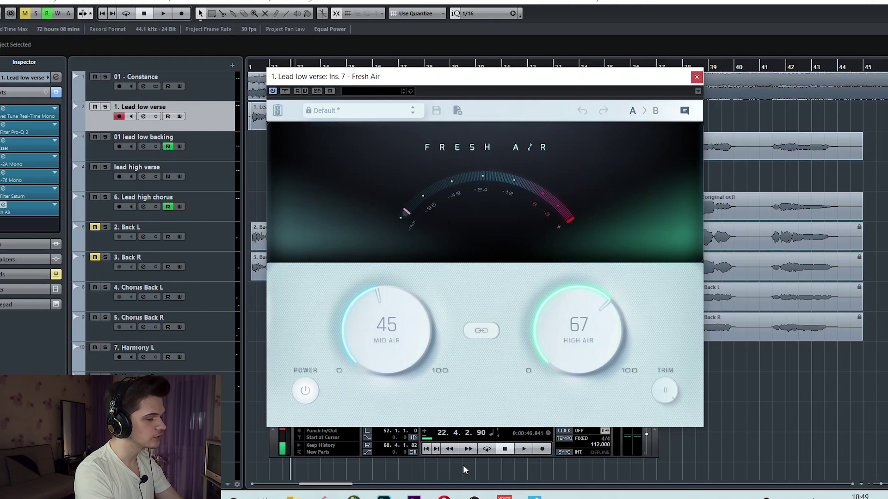
# Rewind to bar 18, zero both Fresh Air bands, then bring High Air back to about 56.
pyautogui.click(451, 449)
pyautogui.click(453, 449)
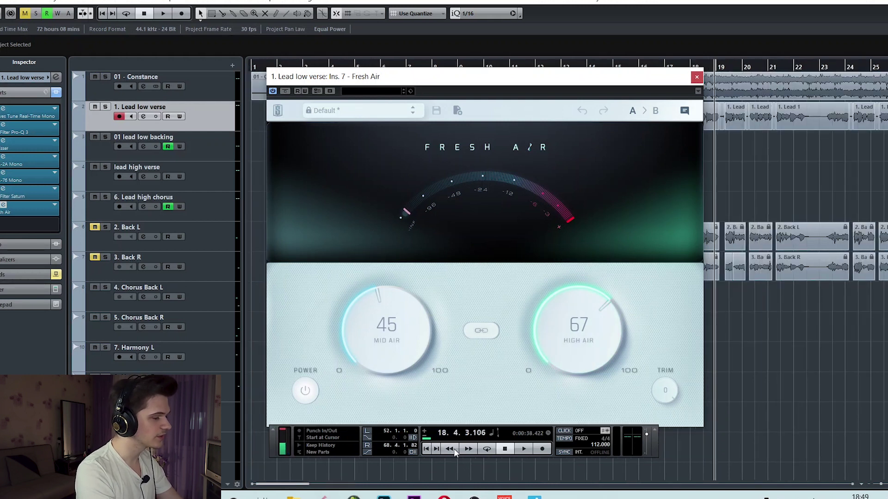
pyautogui.moveTo(374, 350); pyautogui.dragTo(350, 481)
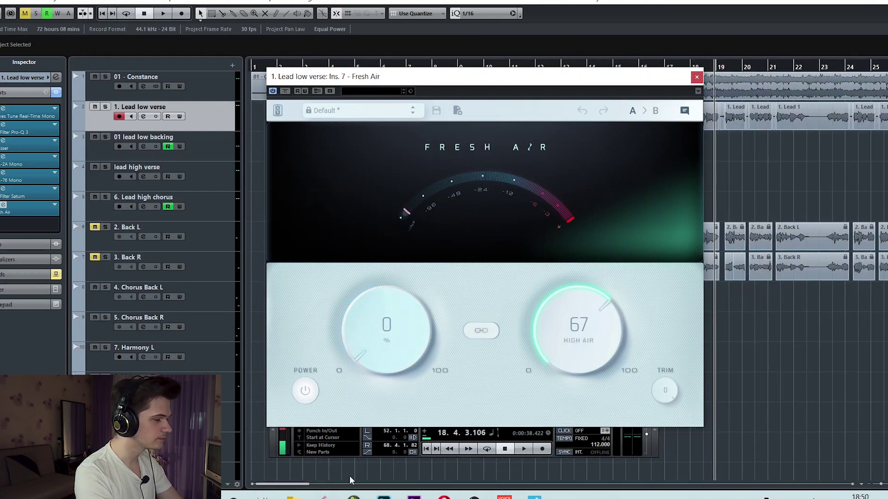
pyautogui.moveTo(572, 329); pyautogui.dragTo(568, 462)
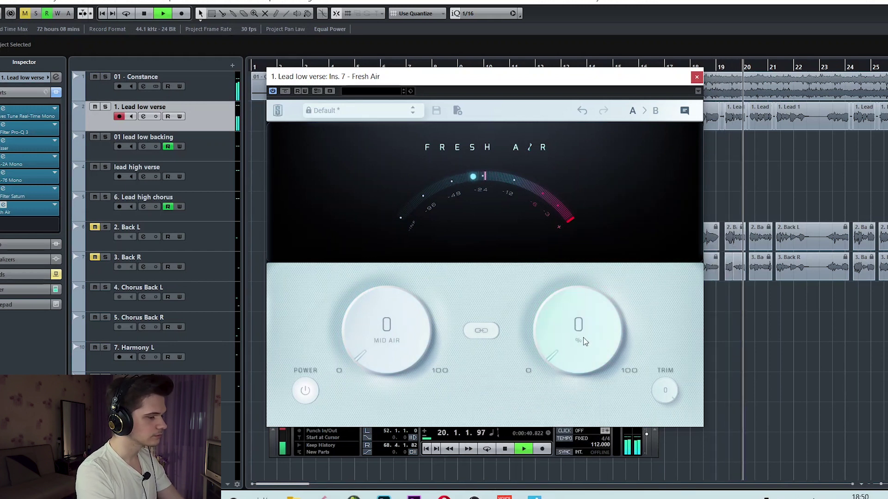
pyautogui.moveTo(581, 342); pyautogui.dragTo(585, 259)
pyautogui.moveTo(582, 338); pyautogui.dragTo(591, 302)
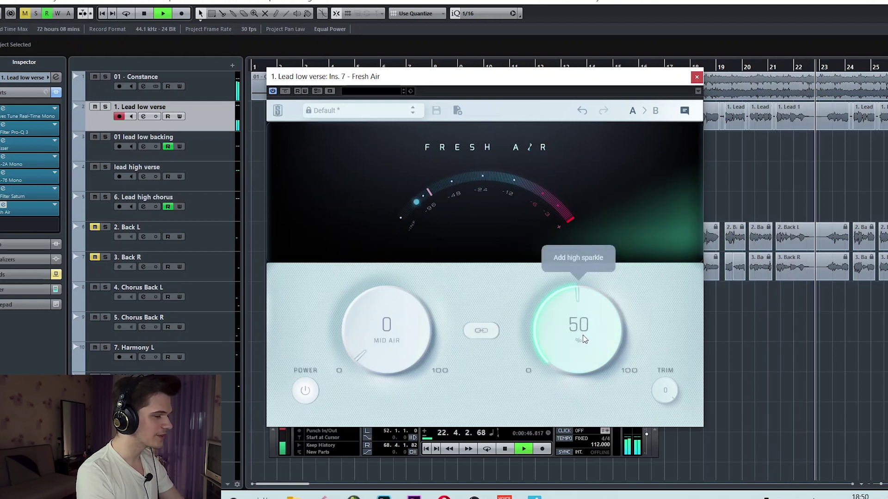
pyautogui.moveTo(588, 347); pyautogui.dragTo(589, 339)
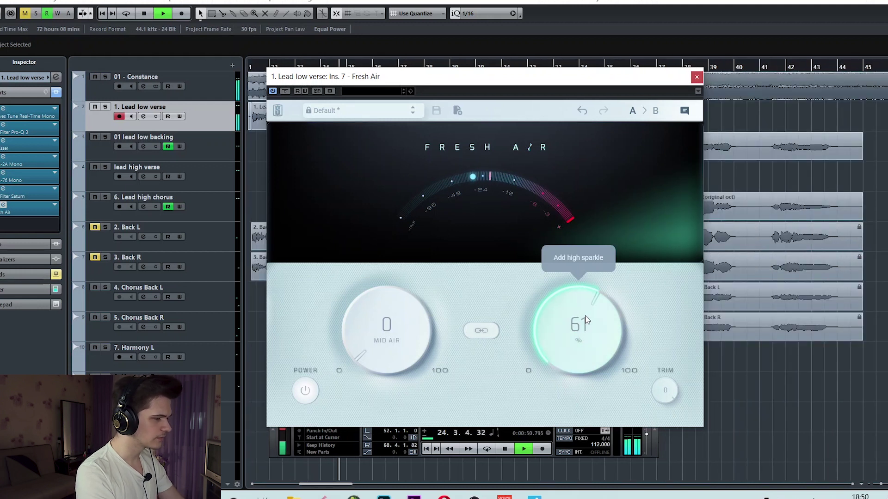
pyautogui.press('space')
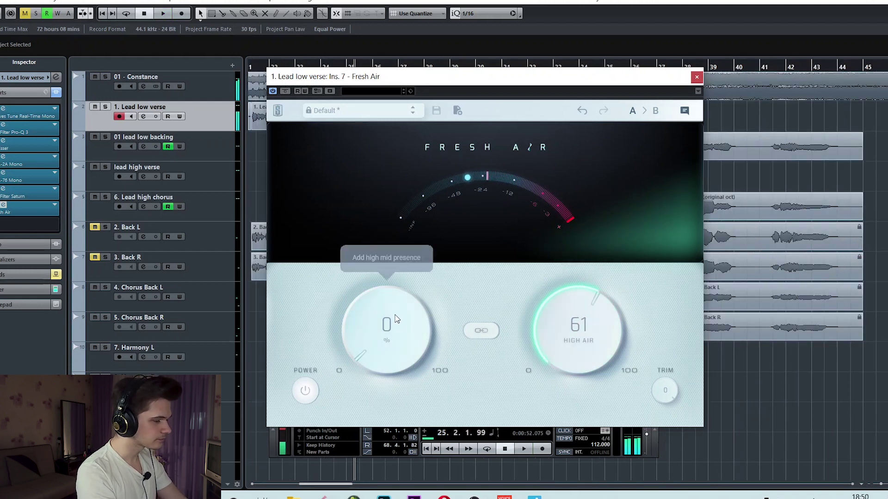
# Replay from bar 18 while raising Mid Air, settling it at 35.
pyautogui.click(449, 449)
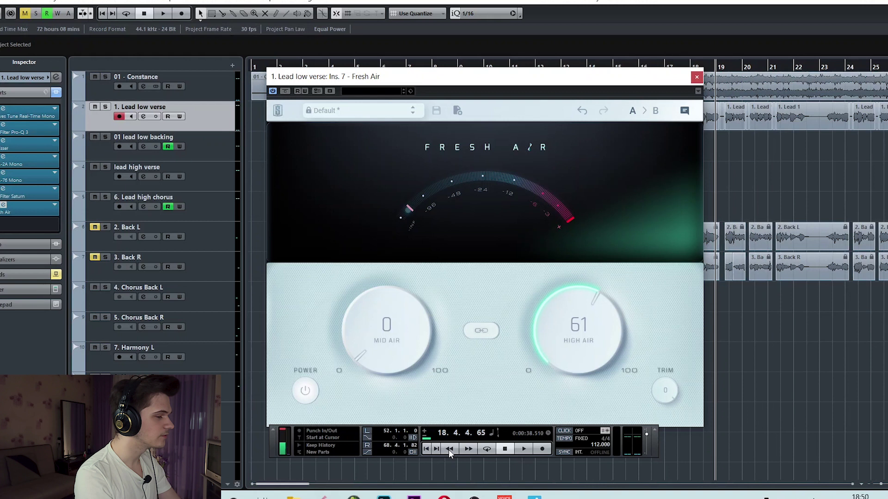
pyautogui.press('space')
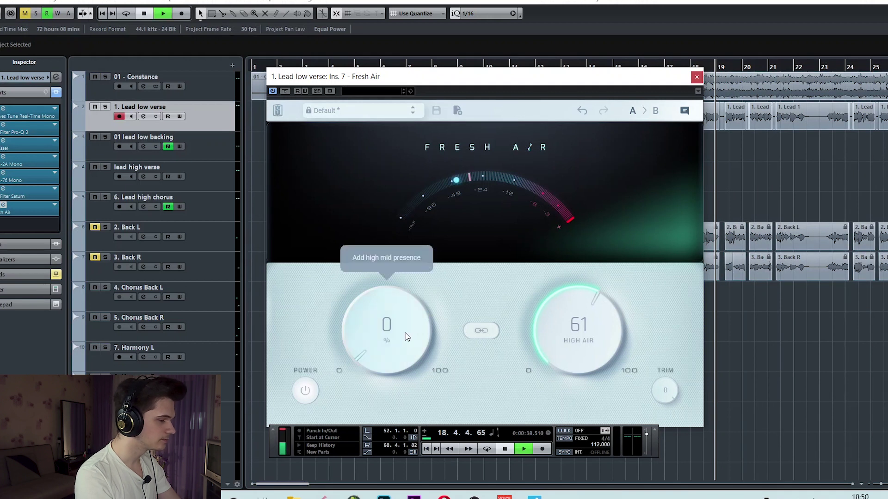
pyautogui.moveTo(403, 335); pyautogui.dragTo(416, 305)
pyautogui.moveTo(401, 340)
pyautogui.mouseDown()
pyautogui.moveTo(408, 329)
pyautogui.moveTo(398, 331)
pyautogui.mouseUp()
pyautogui.press('space')
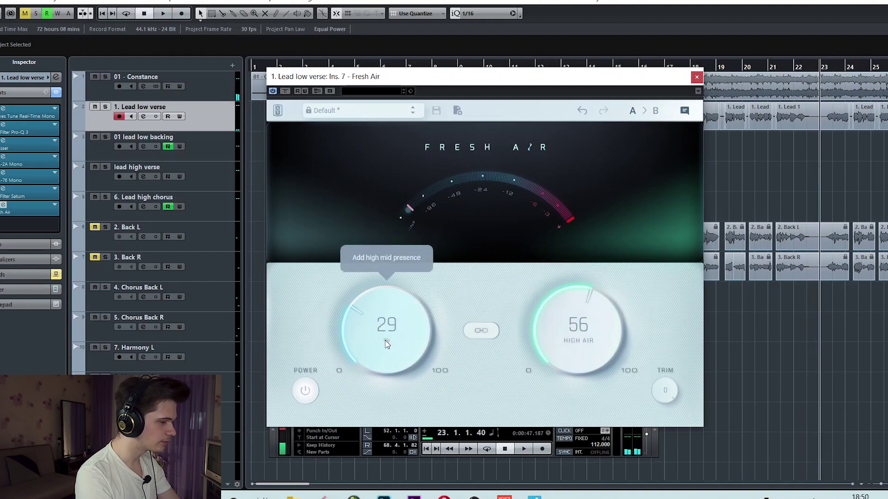
pyautogui.press('space')
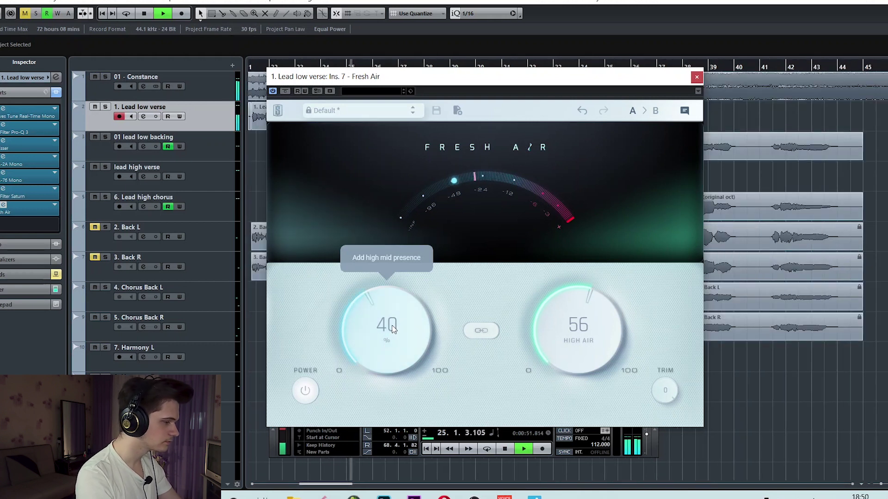
pyautogui.moveTo(392, 328); pyautogui.dragTo(386, 332)
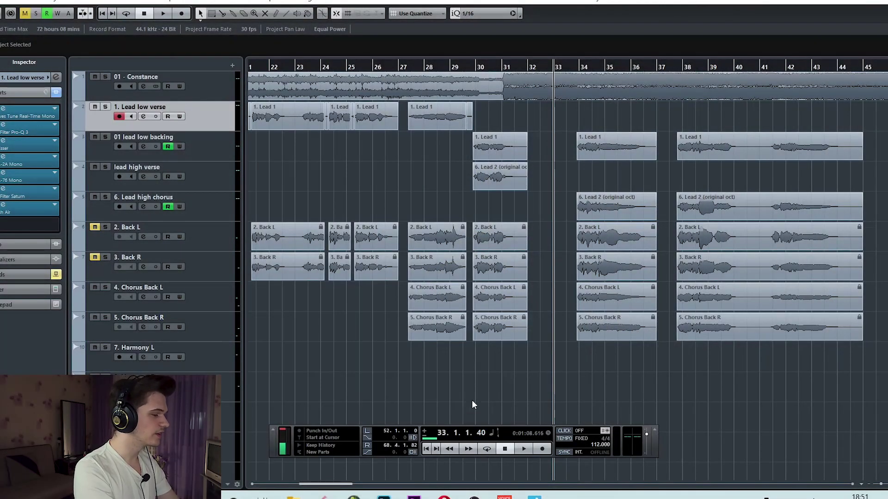
# Select the 6. Lead high chorus track and open its Pro-Q 3 insert.
pyautogui.click(250, 146)
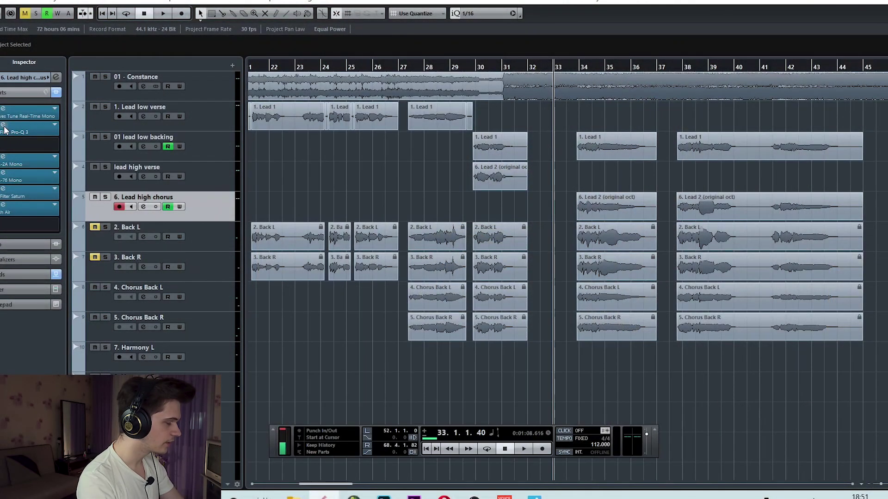
pyautogui.click(5, 130)
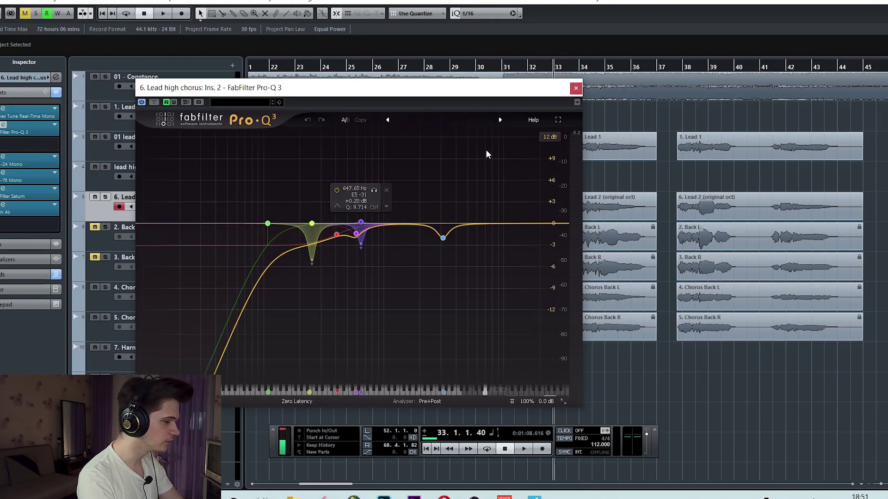
# Audition the Lead high chorus Pro-Q 3 curve over two playback passes, then close it.
pyautogui.press('space')
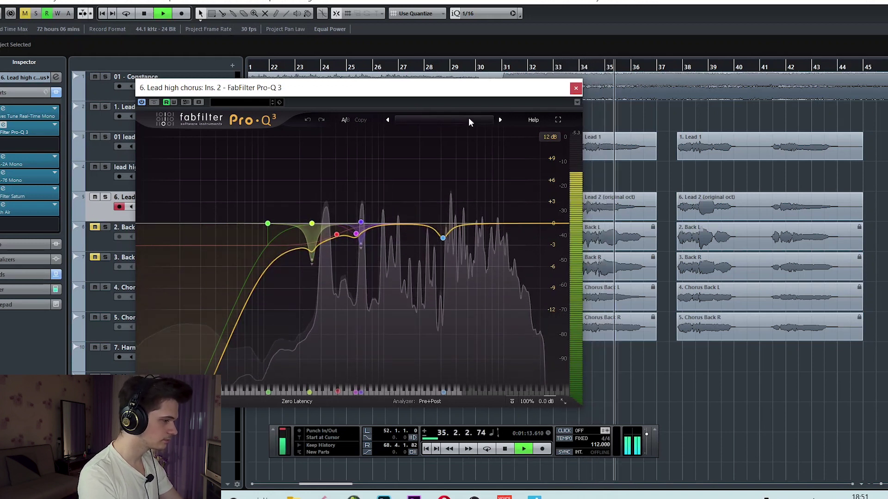
pyautogui.press('space')
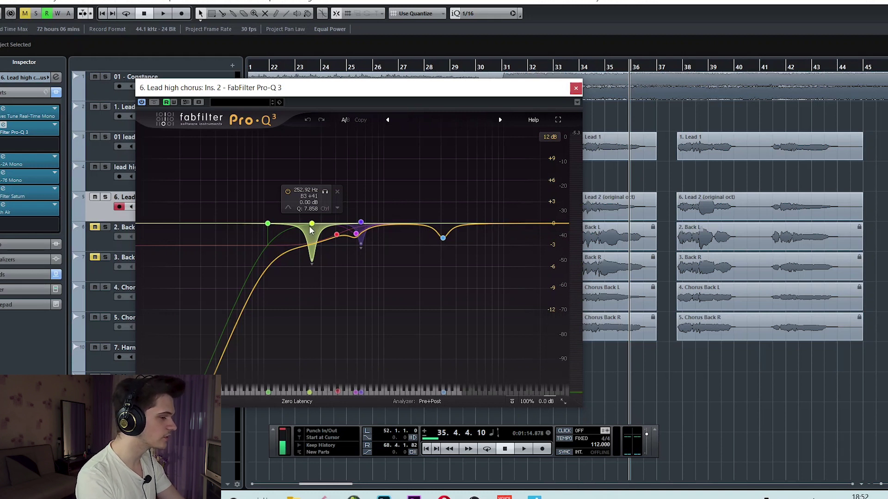
pyautogui.press('space')
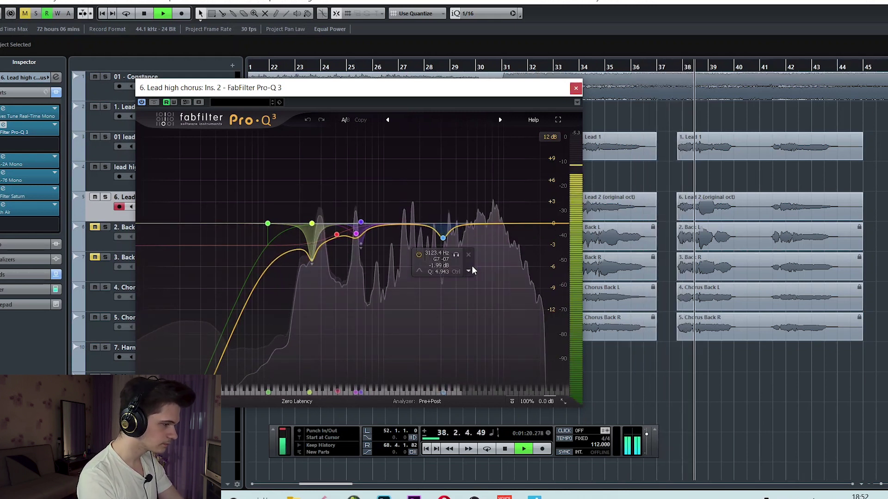
pyautogui.press('space')
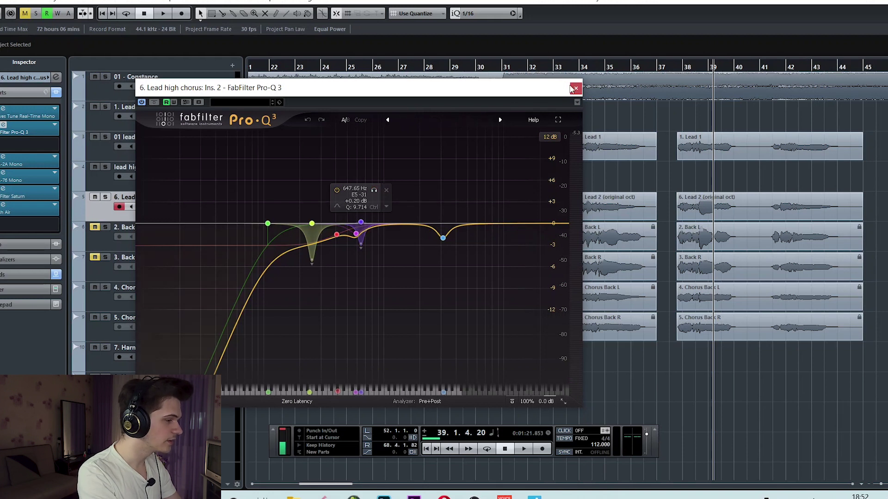
pyautogui.click(574, 88)
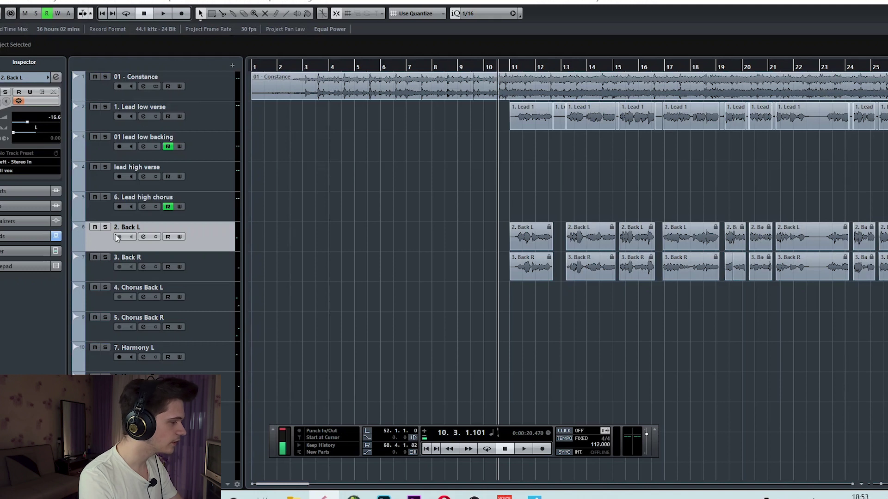
pyautogui.click(105, 227)
pyautogui.press('space')
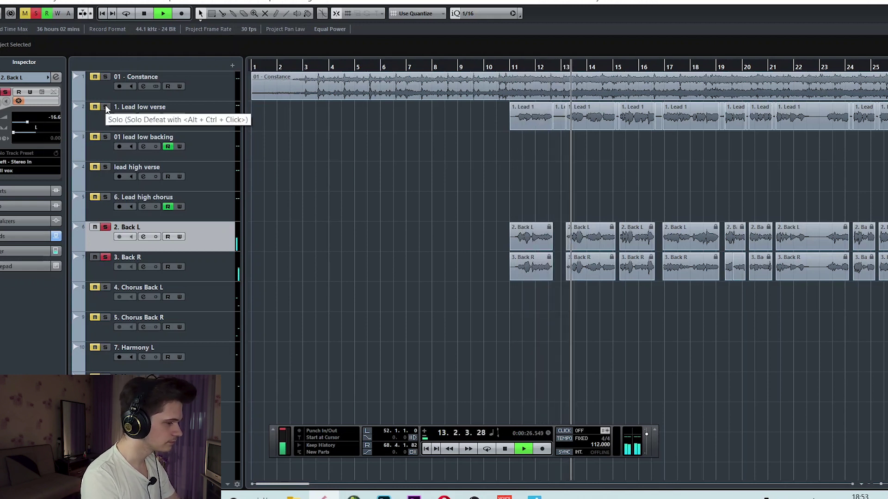
pyautogui.click(106, 107)
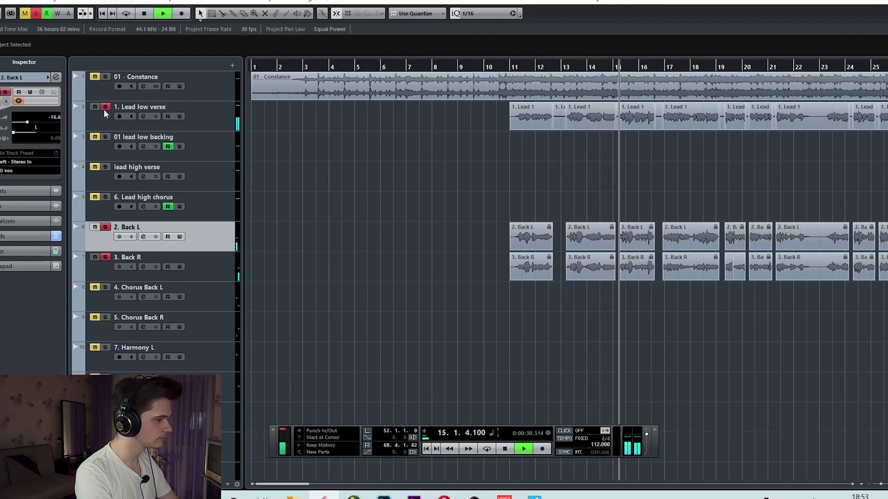
pyautogui.press('space')
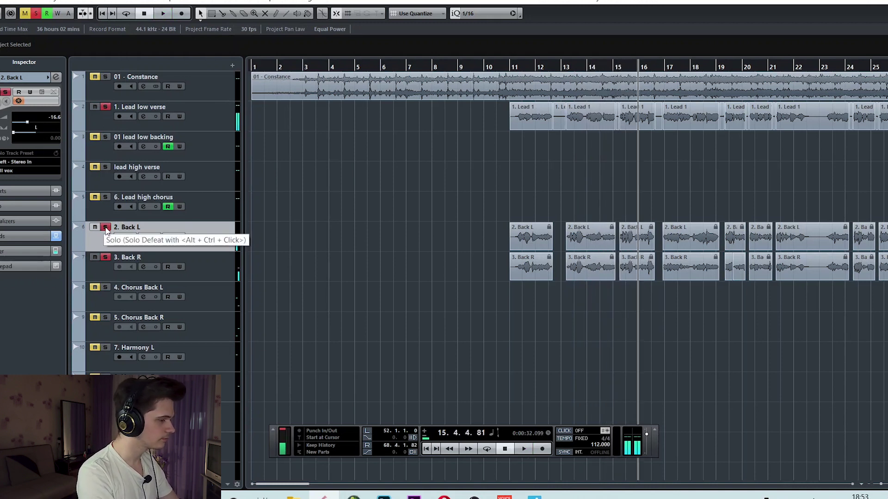
pyautogui.click(106, 228)
pyautogui.click(105, 108)
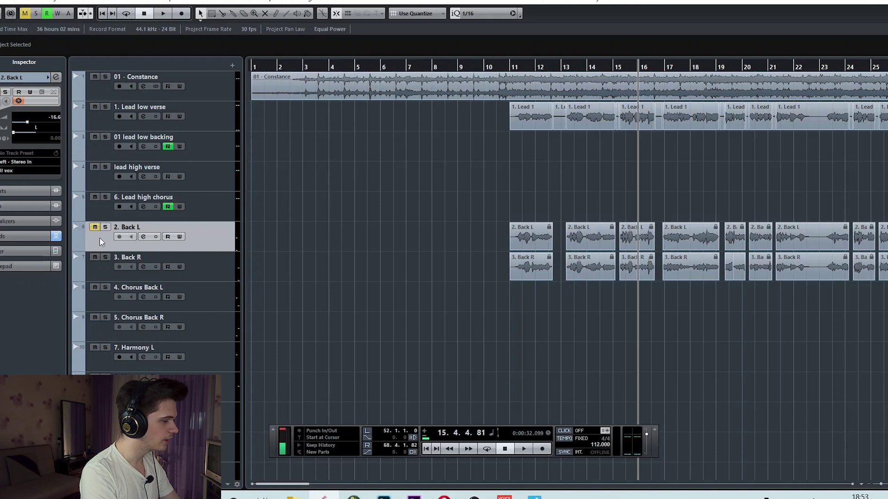
pyautogui.click(96, 258)
pyautogui.press('space')
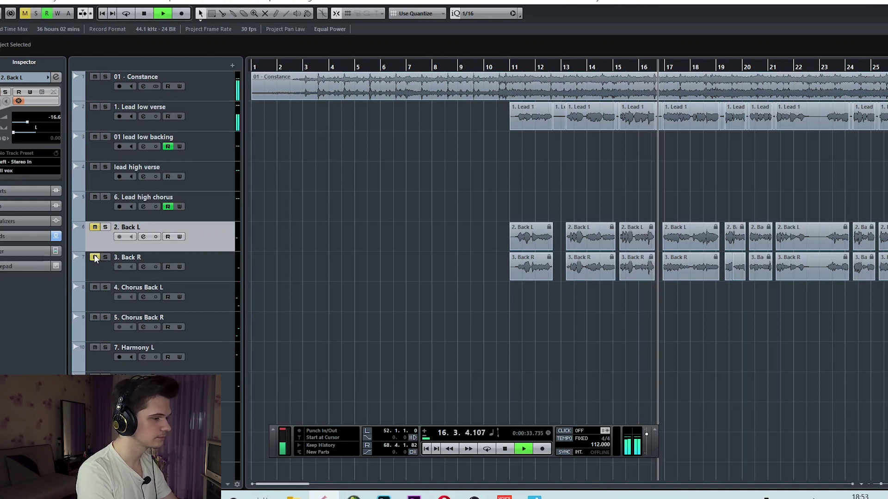
pyautogui.press('space')
pyautogui.rightClick(95, 258)
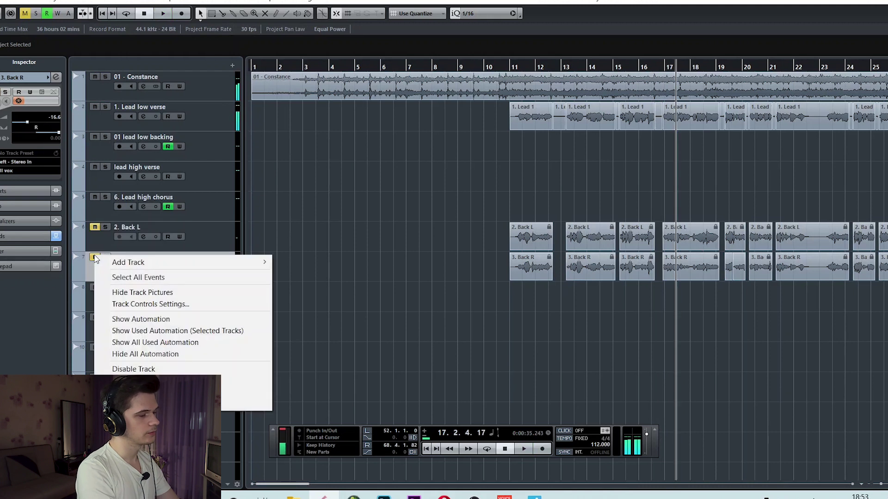
pyautogui.click(387, 181)
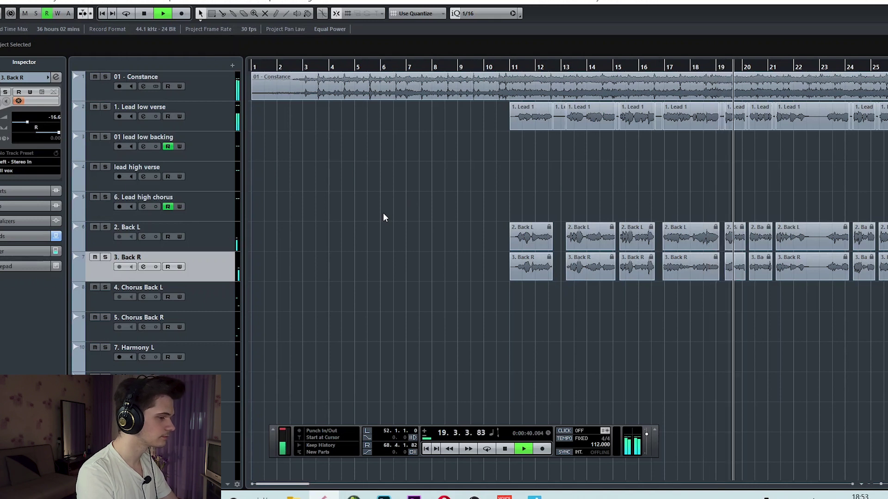
pyautogui.press('space')
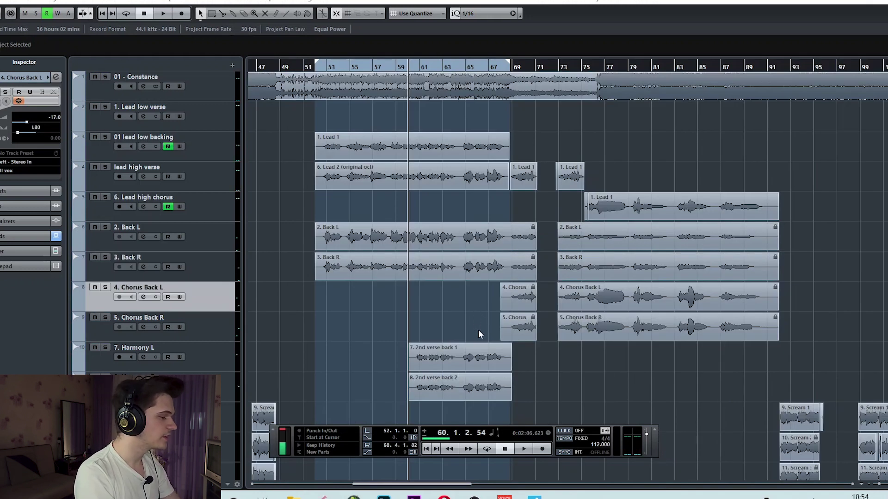
pyautogui.click(226, 355)
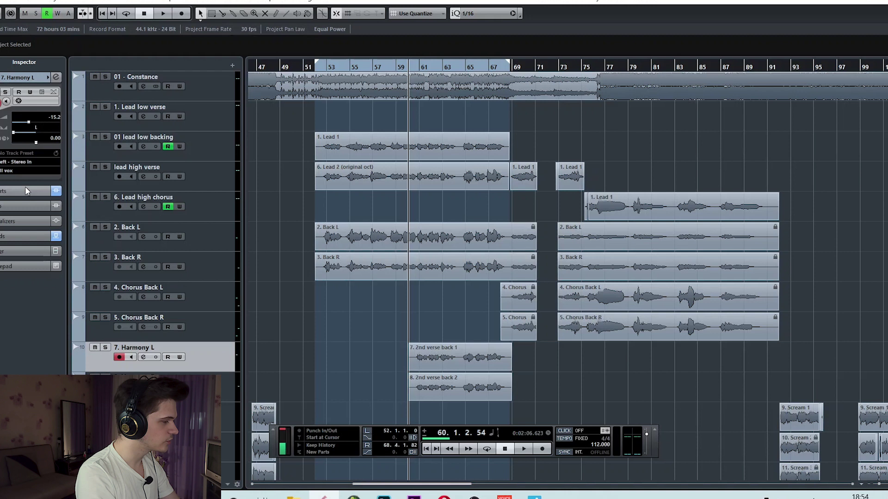
pyautogui.click(24, 189)
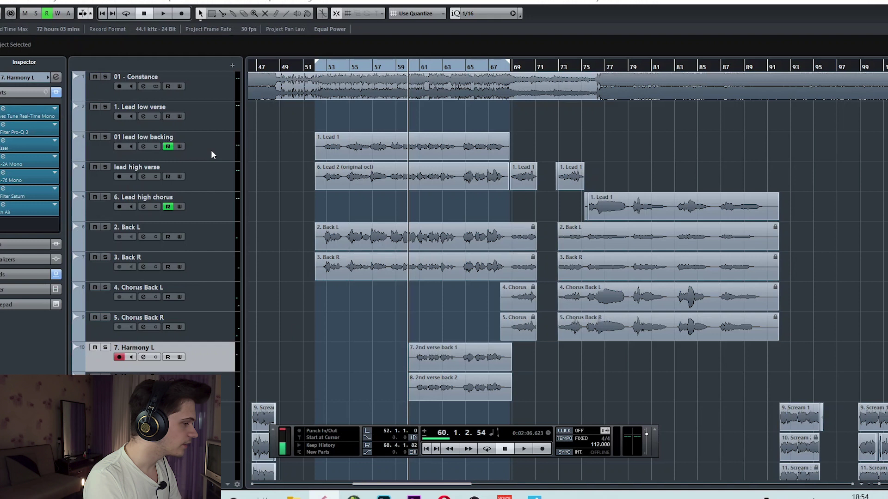
pyautogui.click(105, 137)
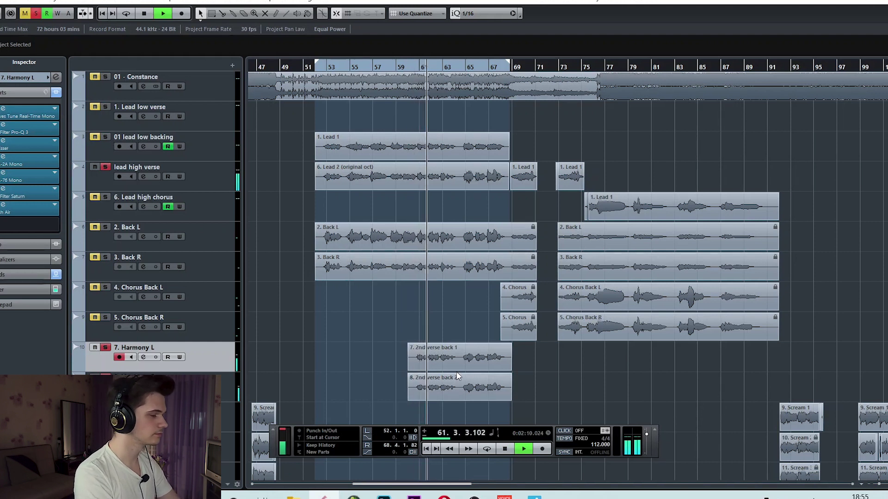
pyautogui.press('space')
pyautogui.click(107, 168)
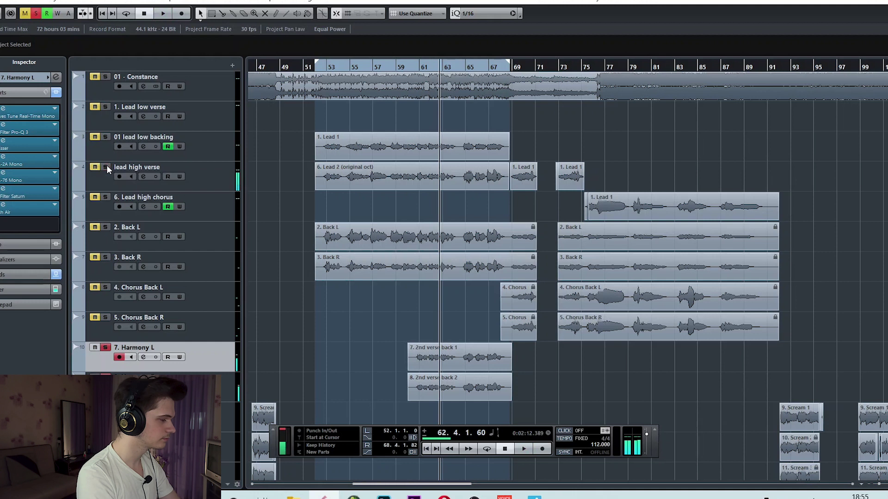
pyautogui.click(105, 348)
pyautogui.click(37, 92)
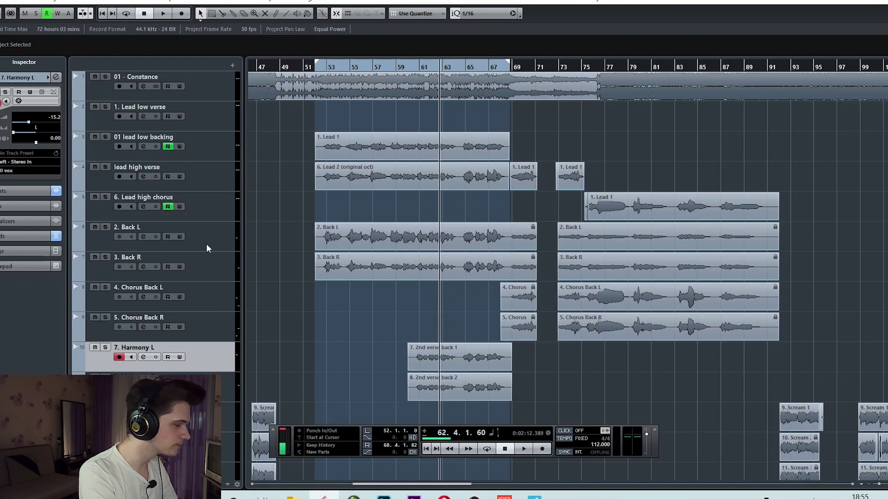
pyautogui.click(468, 448)
# Rewind to bar 91, inspect Scream 1's Pro-Q 3 cuts near 1643 Hz and 6891 Hz, then close it.
pyautogui.click(467, 446)
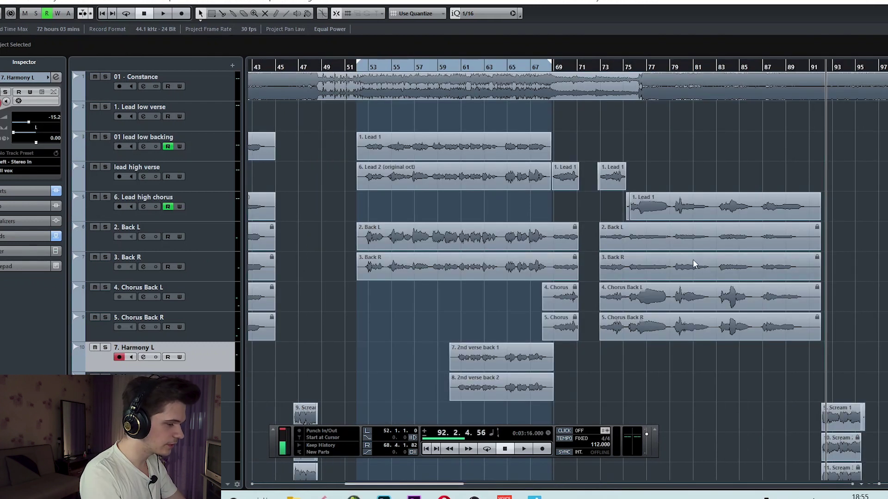
pyautogui.scroll(-3, 722, 257)
pyautogui.click(449, 450)
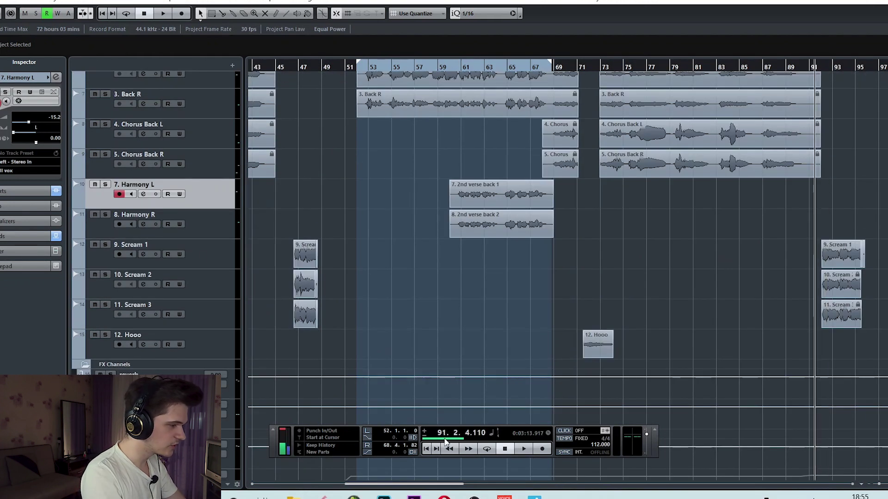
pyautogui.click(210, 258)
pyautogui.click(20, 188)
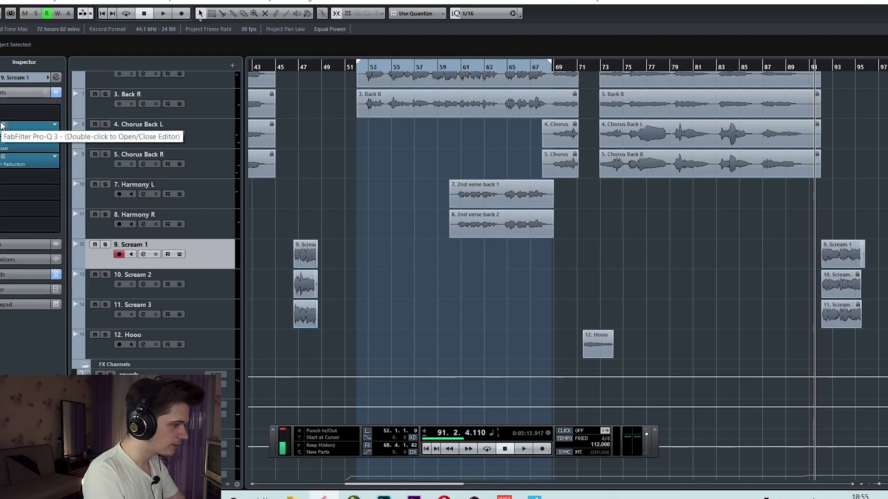
pyautogui.doubleClick(2, 125)
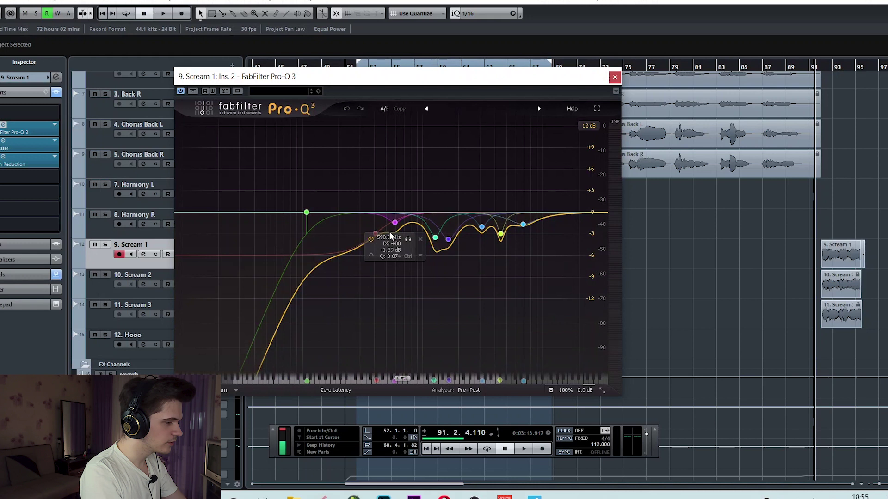
pyautogui.moveTo(448, 243)
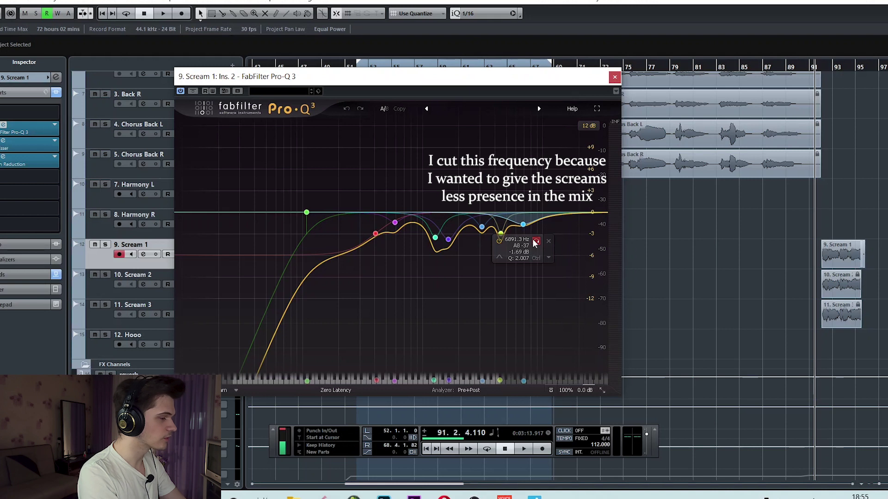
pyautogui.click(614, 78)
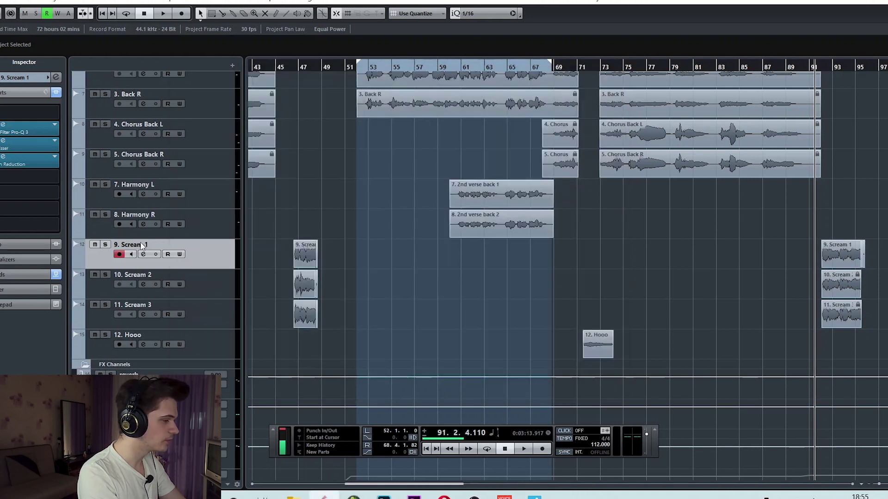
# Glance at Scream 1's DeEsser, then bring up its Gain Reduction plugin.
pyautogui.click(4, 144)
pyautogui.click(795, 79)
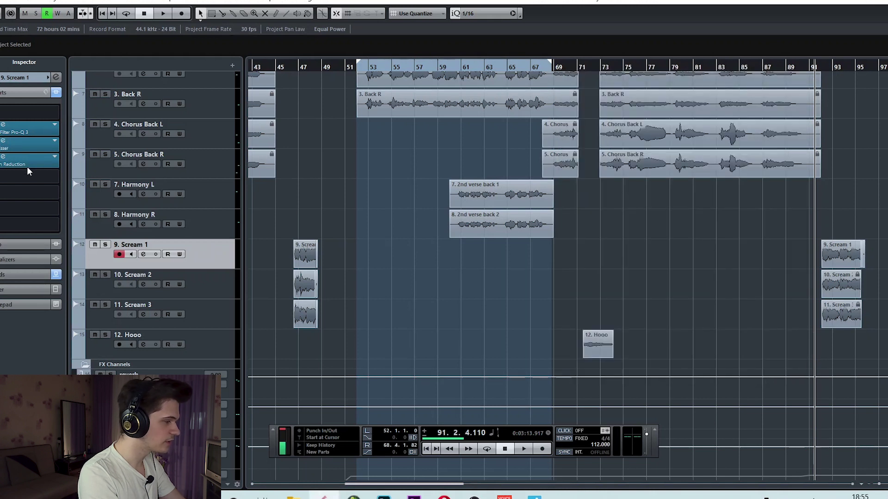
pyautogui.click(7, 161)
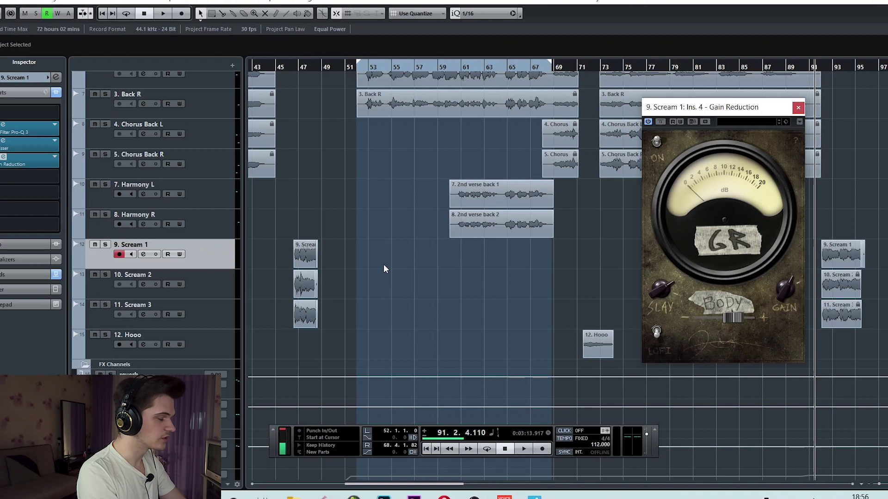
# Solo Scream 1 and audition it during playback, then move back to bar 92.
pyautogui.press('space')
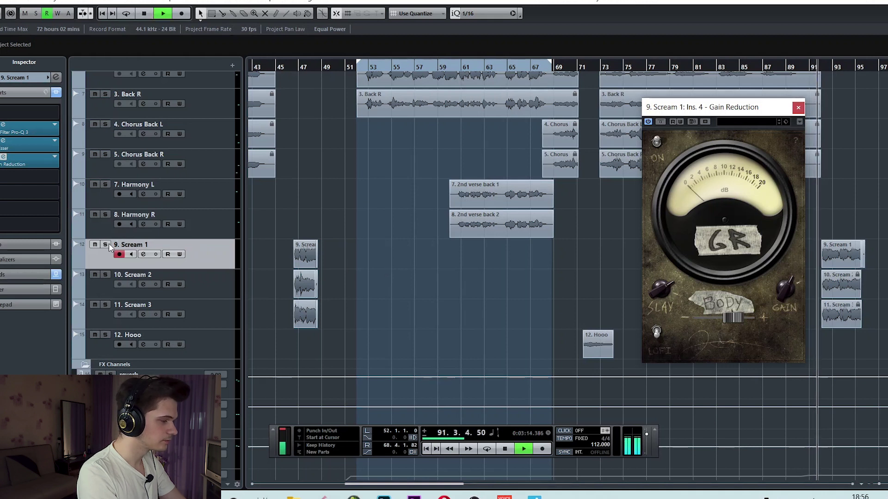
pyautogui.click(106, 245)
pyautogui.click(119, 254)
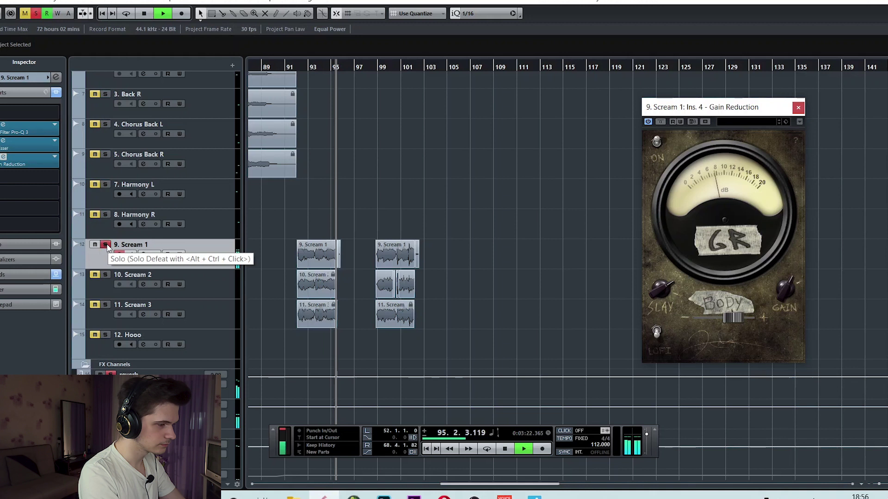
pyautogui.press('space')
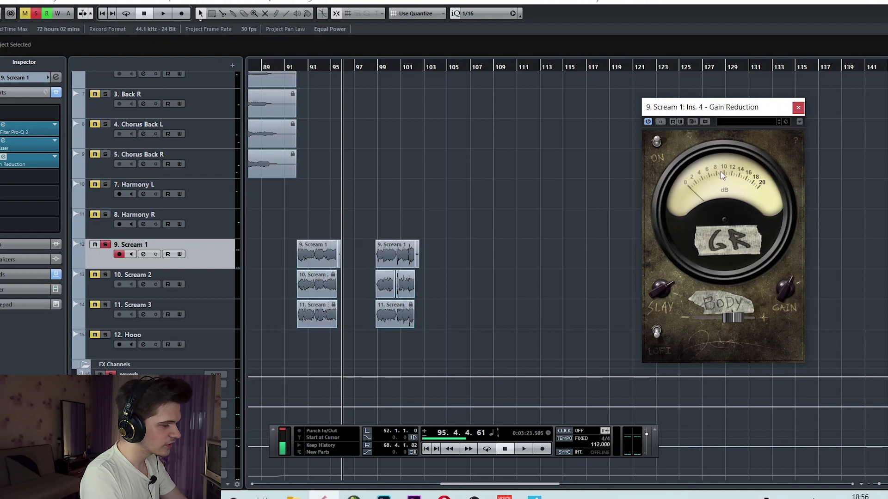
pyautogui.click(455, 450)
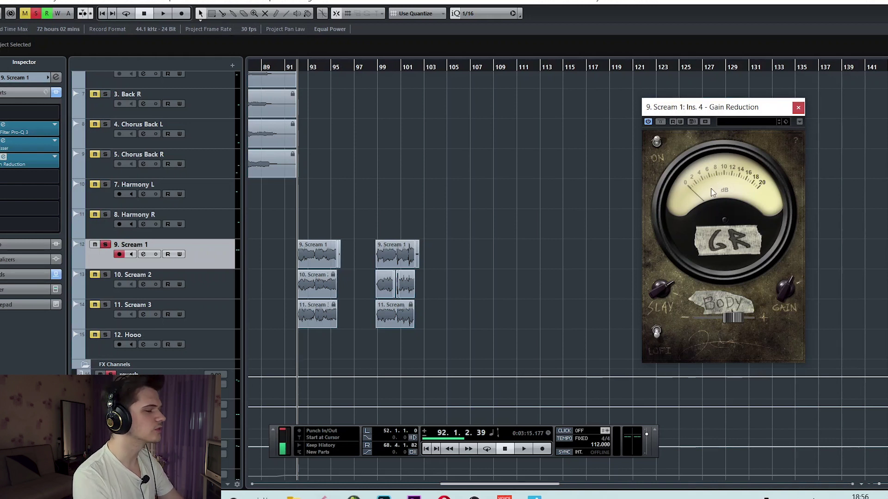
# Close the Gain Reduction window and solo all three Scream tracks.
pyautogui.click(798, 107)
pyautogui.click(106, 244)
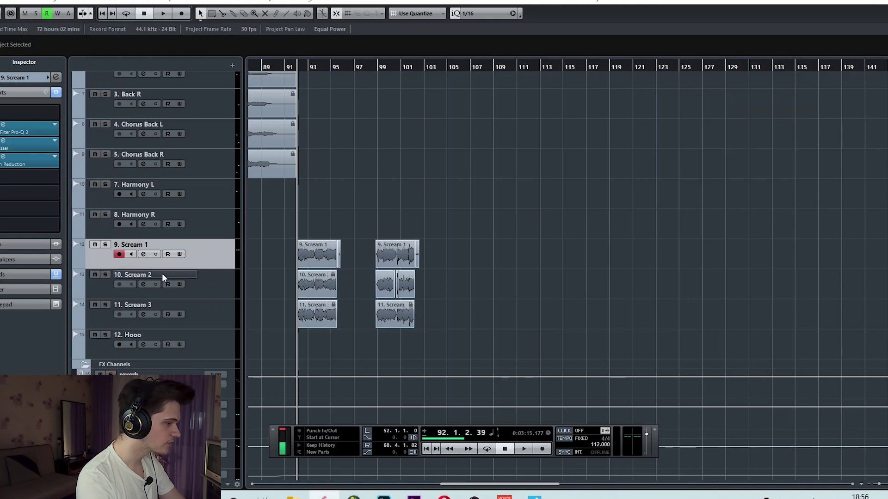
pyautogui.click(210, 288)
pyautogui.click(209, 319)
pyautogui.click(217, 283)
pyautogui.click(219, 257)
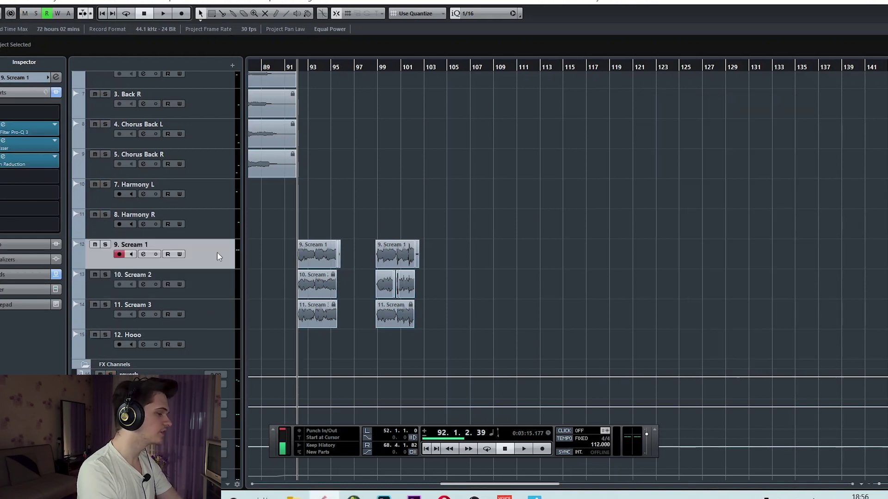
pyautogui.click(226, 292)
pyautogui.click(226, 312)
pyautogui.click(106, 245)
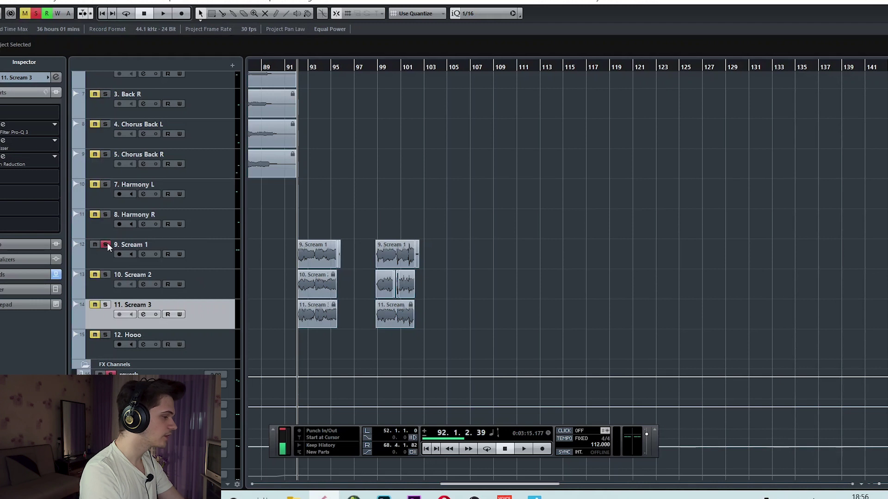
# Pan Scream 2 to L50 in the Inspector and audition the soloed screams.
pyautogui.click(187, 286)
pyautogui.click(15, 80)
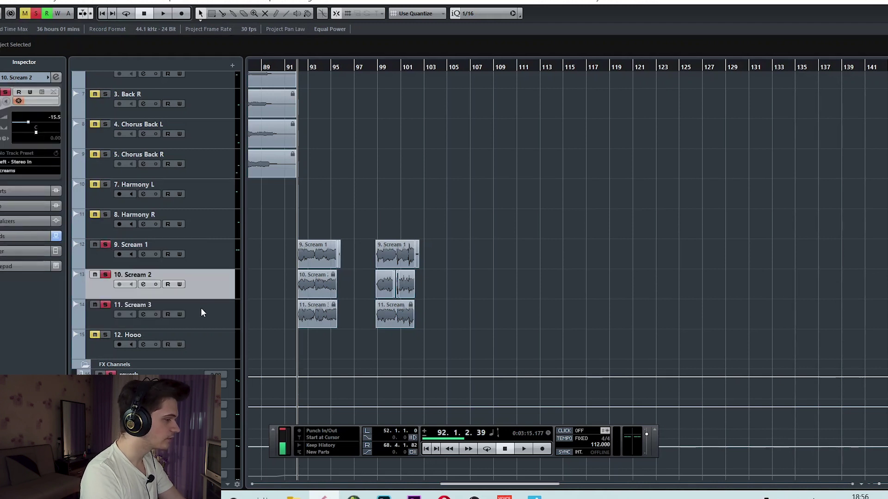
pyautogui.press('space')
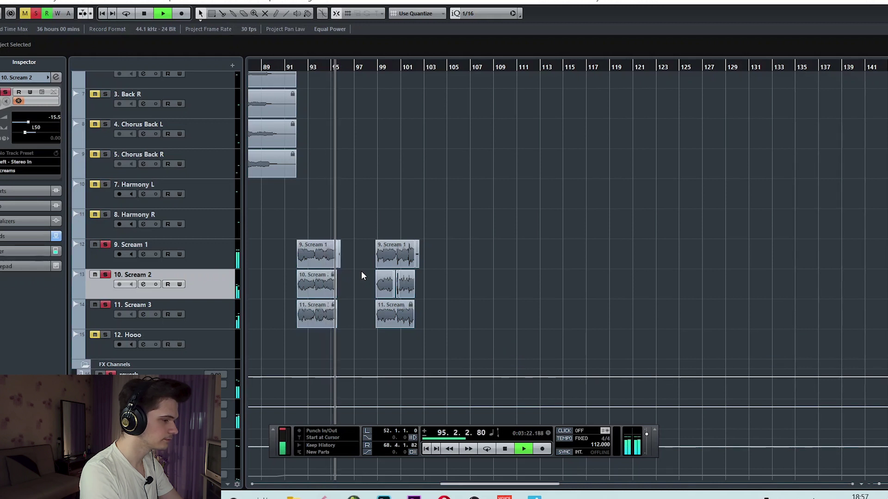
pyautogui.press('space')
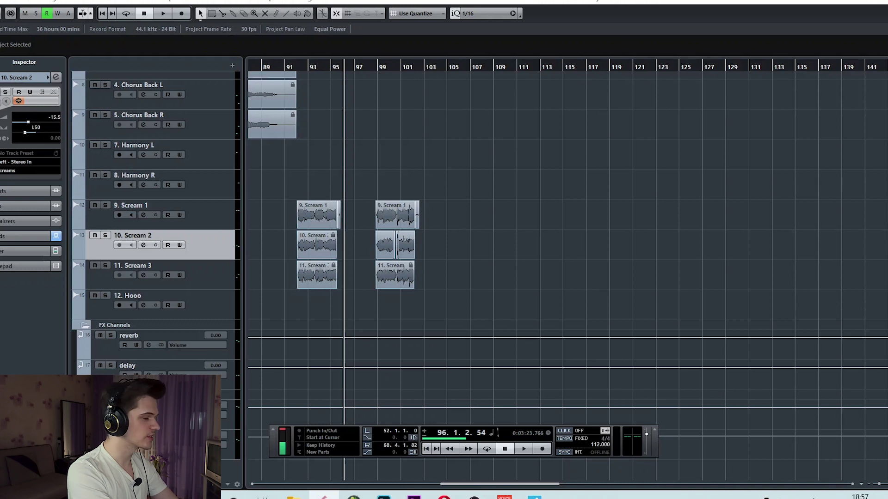
# On the all vox group, keep Pro-L 2 oversampling at 2x, close it, and un-bypass BG-Vocals.
pyautogui.click(56, 213)
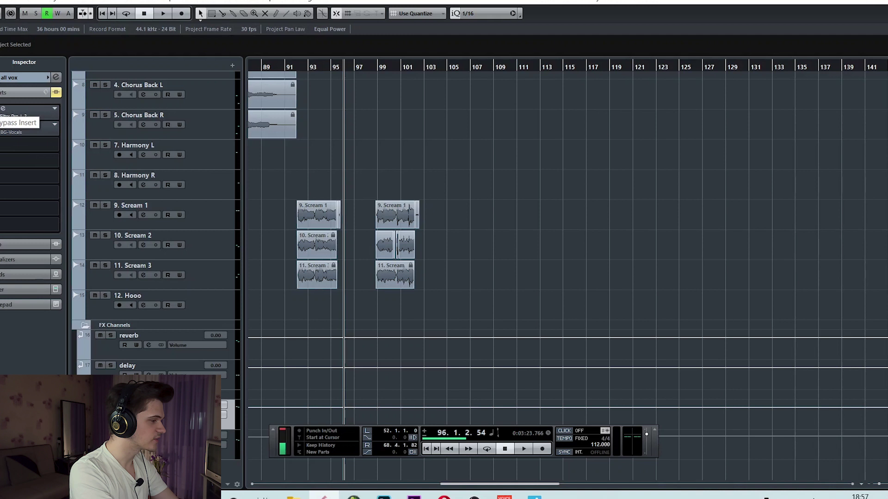
pyautogui.click(5, 111)
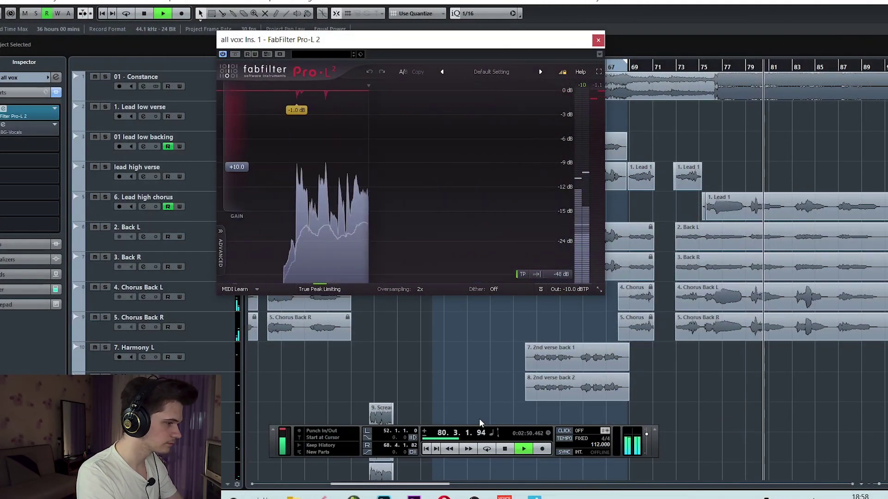
pyautogui.press('space')
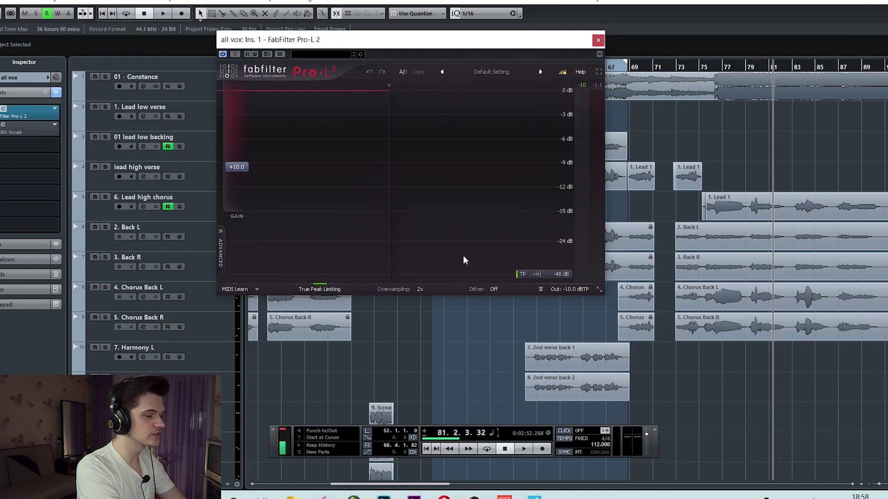
pyautogui.click(421, 290)
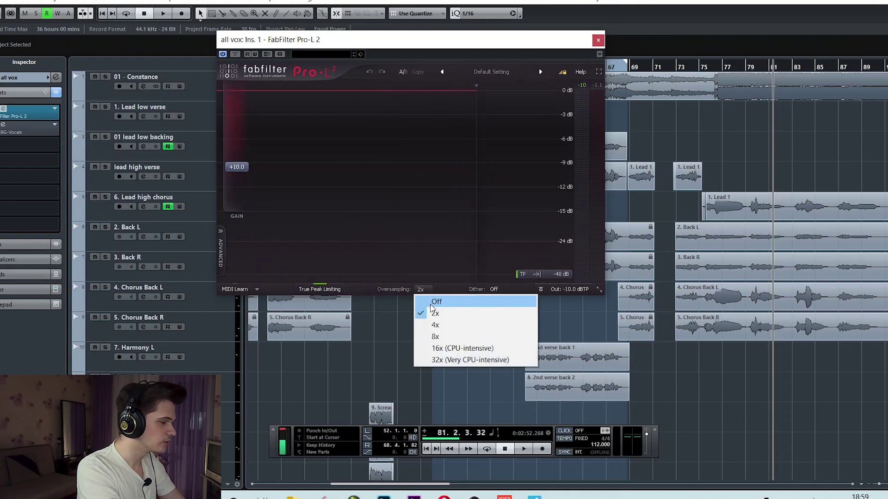
pyautogui.click(400, 293)
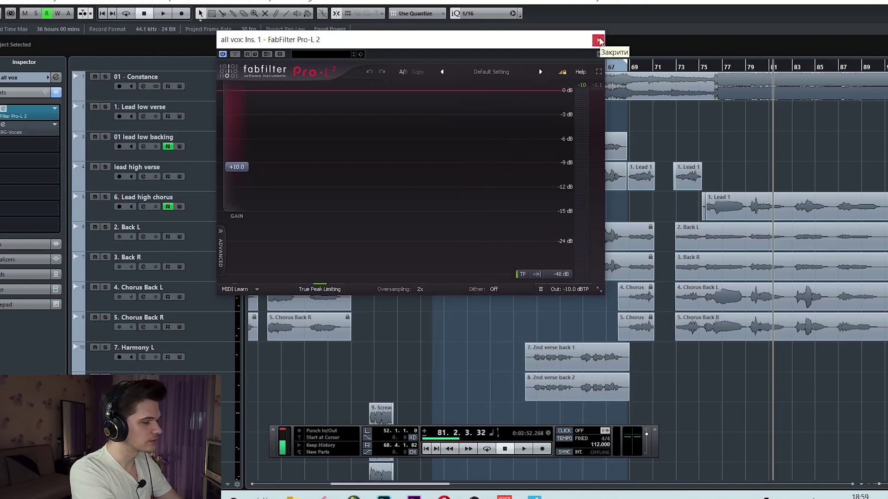
pyautogui.click(598, 40)
pyautogui.click(3, 125)
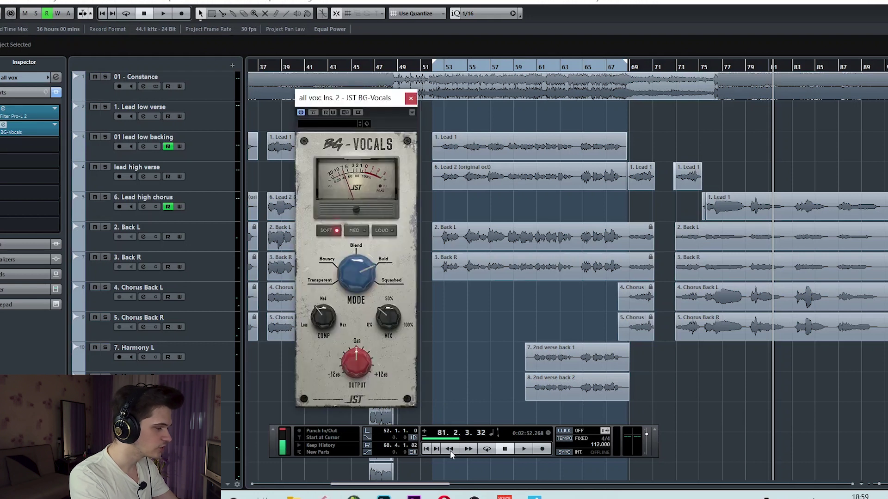
pyautogui.click(450, 449)
pyautogui.click(450, 451)
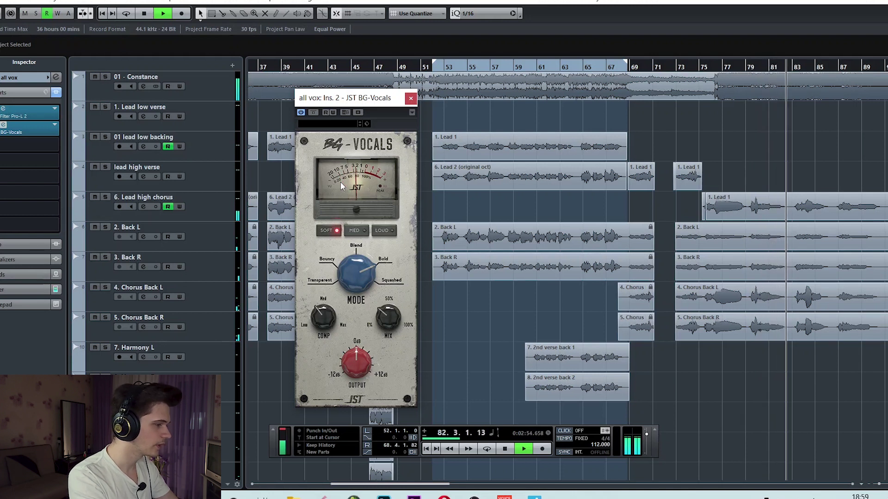
pyautogui.press('space')
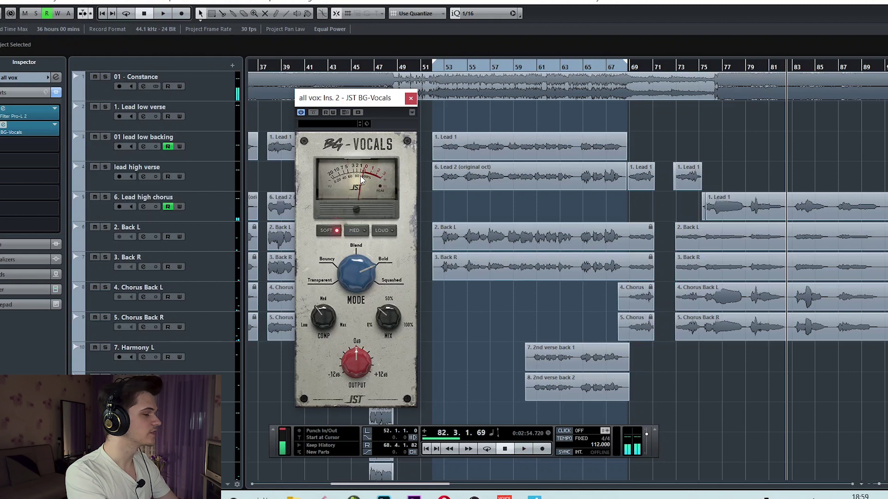
pyautogui.moveTo(398, 329)
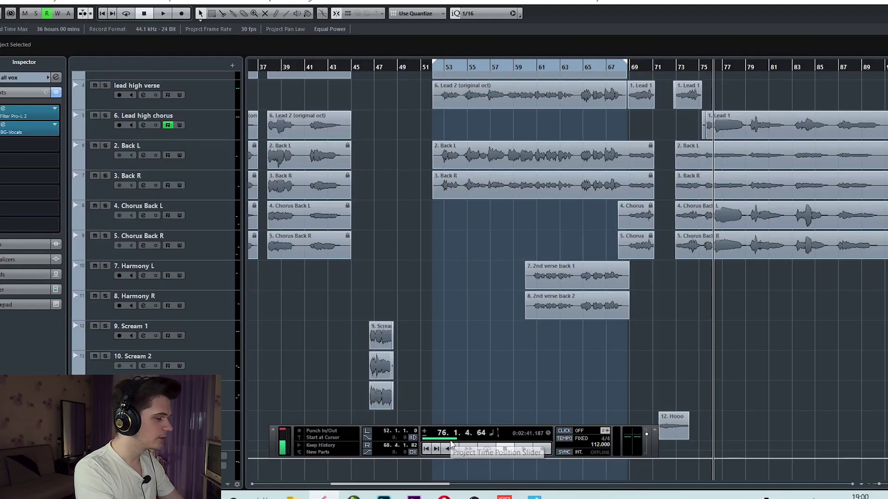
# Wind the playback position back toward bar 11 and pick out the Lead low verse and backing tracks.
pyautogui.moveTo(451, 445); pyautogui.dragTo(433, 441)
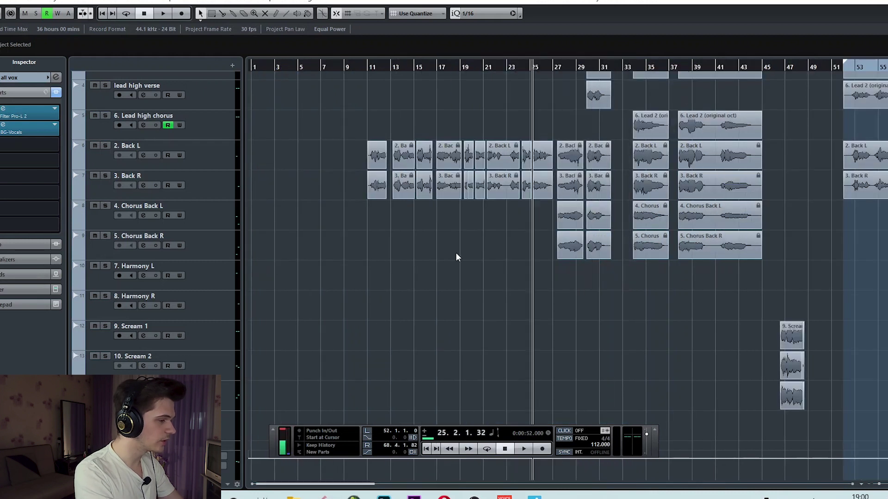
pyautogui.scroll(3, 456, 257)
pyautogui.click(202, 117)
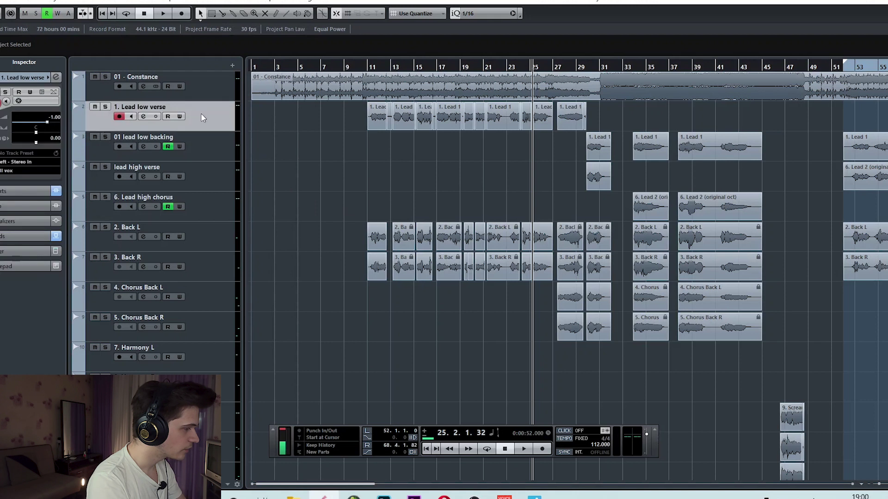
pyautogui.moveTo(451, 448); pyautogui.dragTo(451, 449)
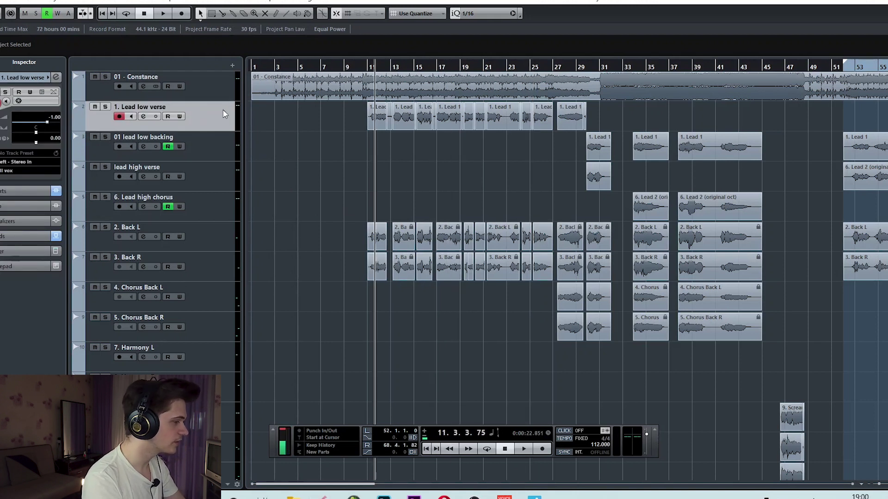
pyautogui.click(223, 234)
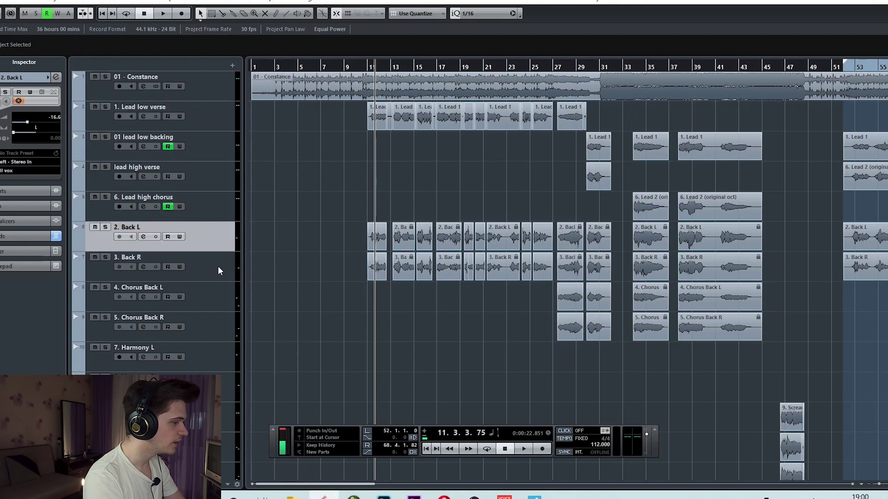
pyautogui.click(216, 259)
pyautogui.click(218, 245)
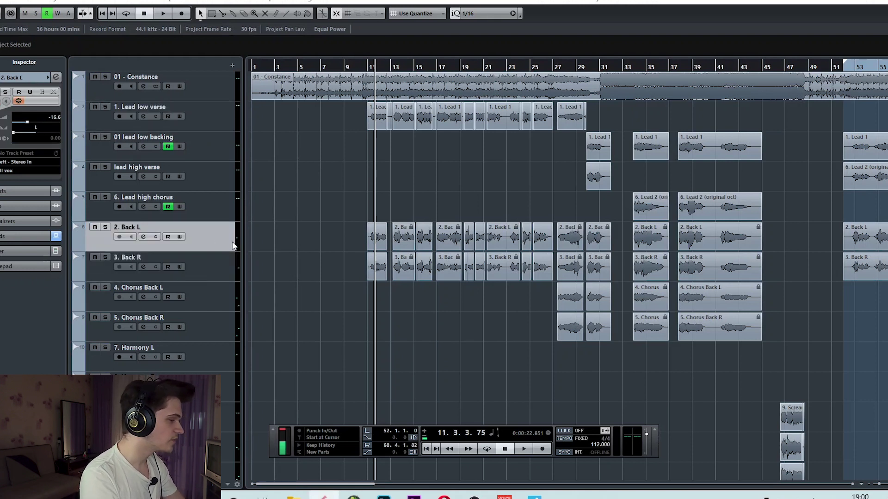
# At bar 10, select Back R and Back L together and open the MixConsole with F3.
pyautogui.click(449, 449)
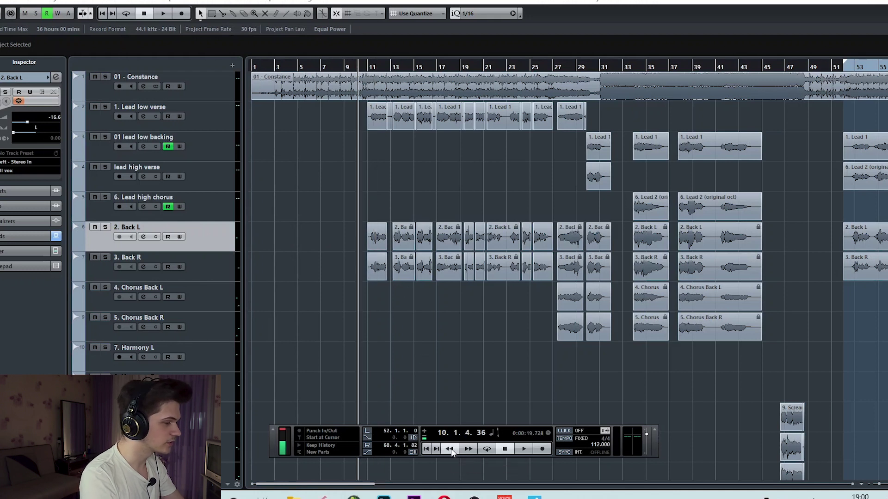
pyautogui.click(192, 256)
pyautogui.keyDown('ctrl'); pyautogui.click(213, 242); pyautogui.keyUp('ctrl')
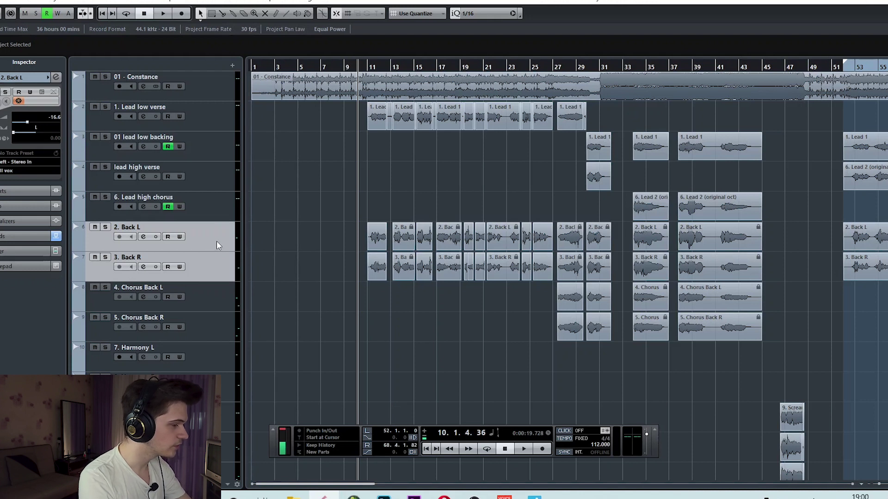
pyautogui.press('F3')
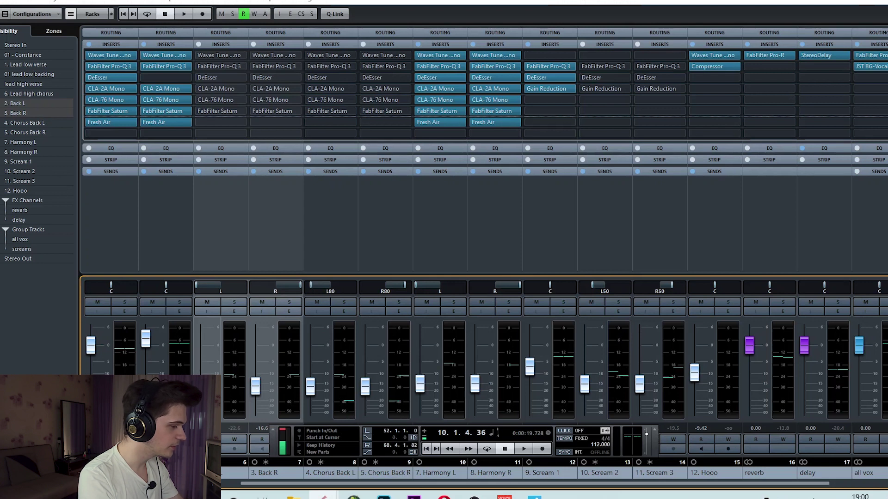
# Raise the linked Back L and Back R faders from silence to -16.7 dB, then close the MixConsole.
pyautogui.moveTo(255, 386); pyautogui.dragTo(255, 412)
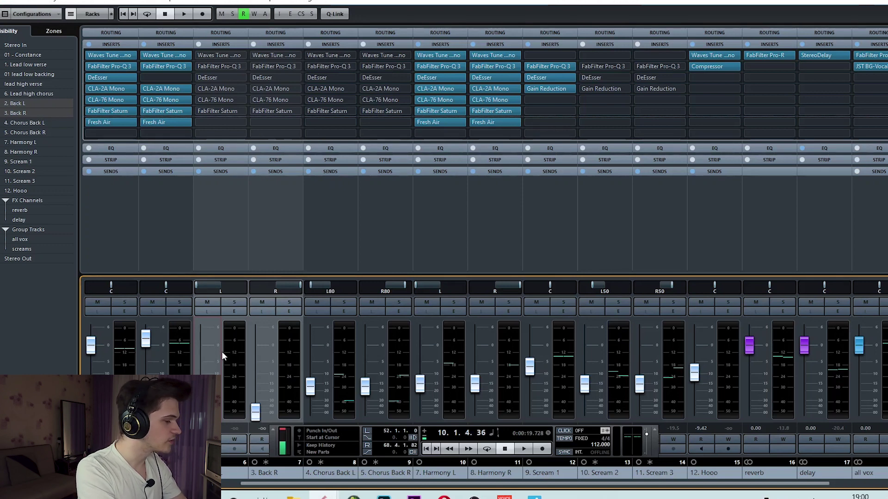
pyautogui.press('space')
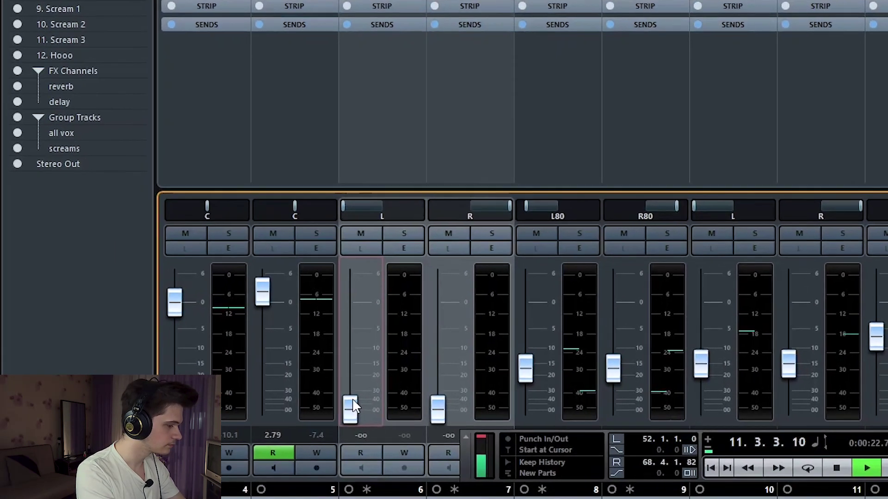
pyautogui.moveTo(330, 408); pyautogui.dragTo(387, 354)
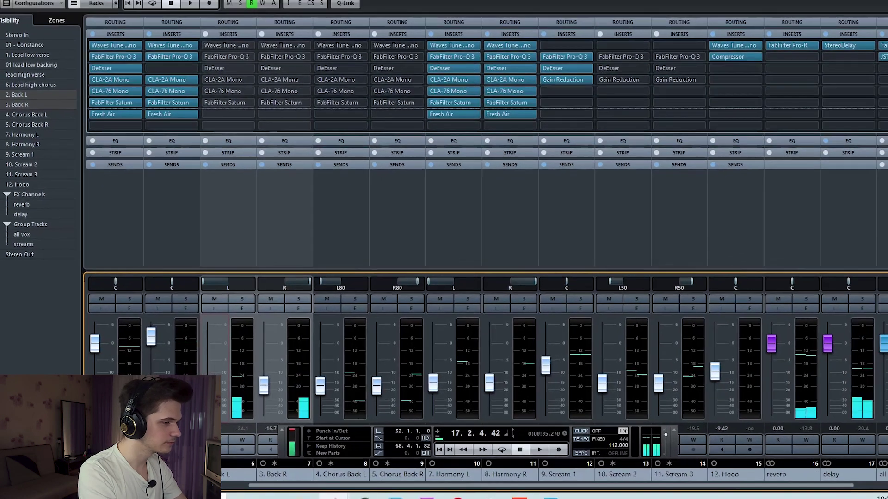
pyautogui.press('F3')
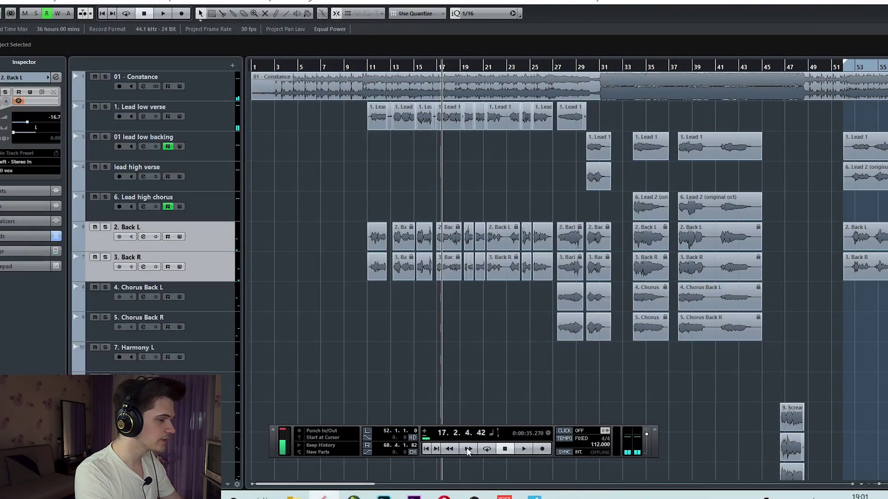
pyautogui.click(468, 451)
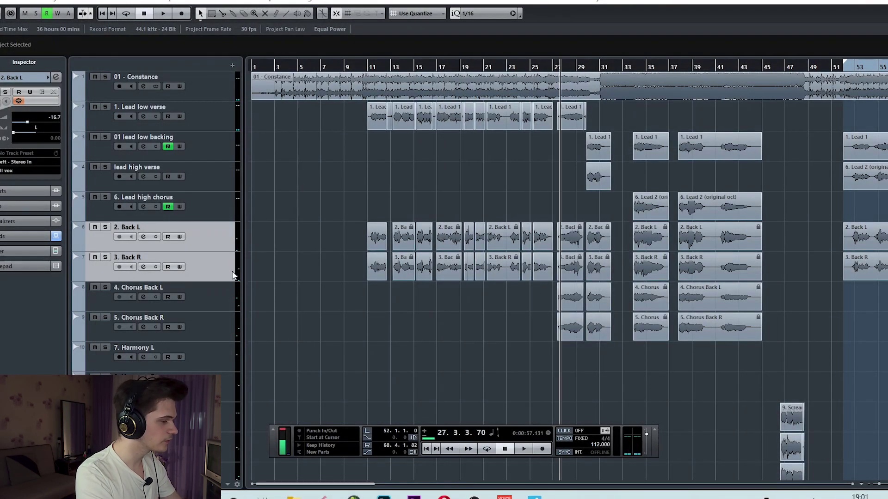
pyautogui.click(228, 246)
pyautogui.click(224, 273)
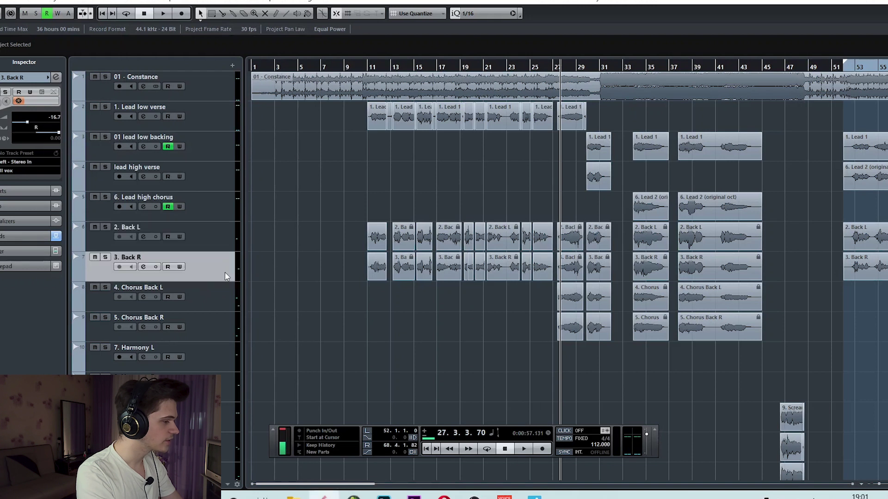
pyautogui.click(228, 296)
pyautogui.click(226, 318)
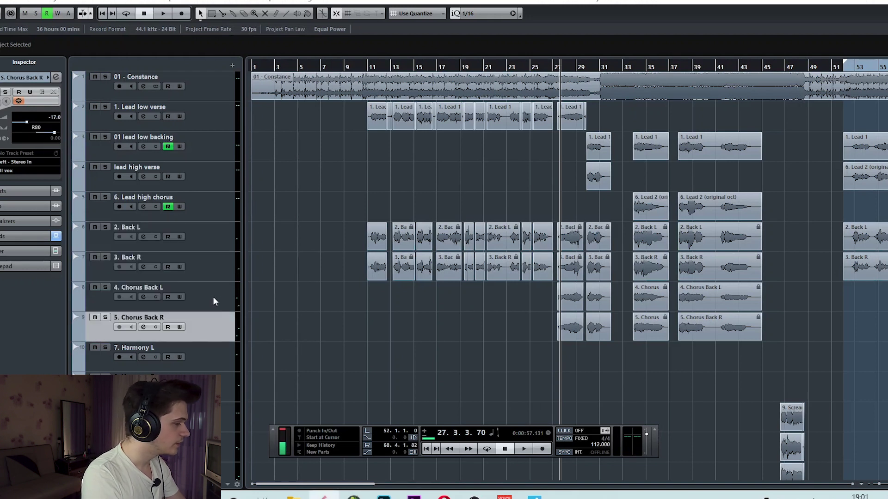
pyautogui.click(214, 298)
pyautogui.click(213, 323)
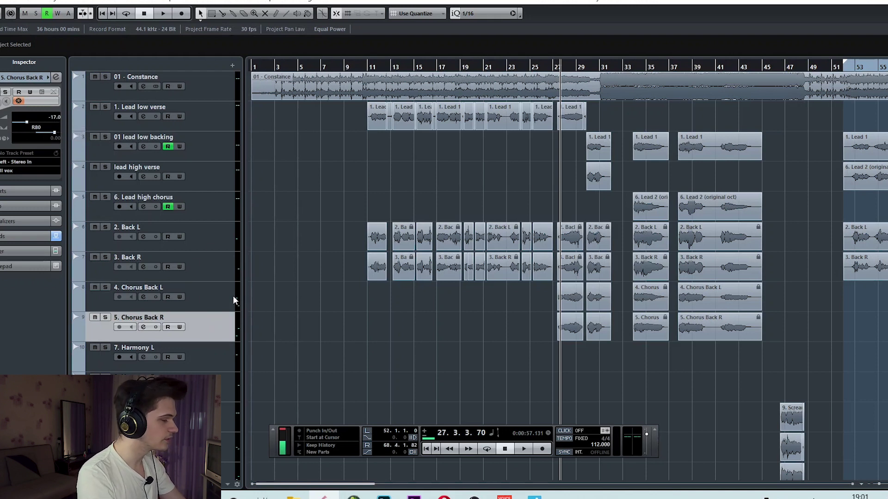
pyautogui.click(468, 449)
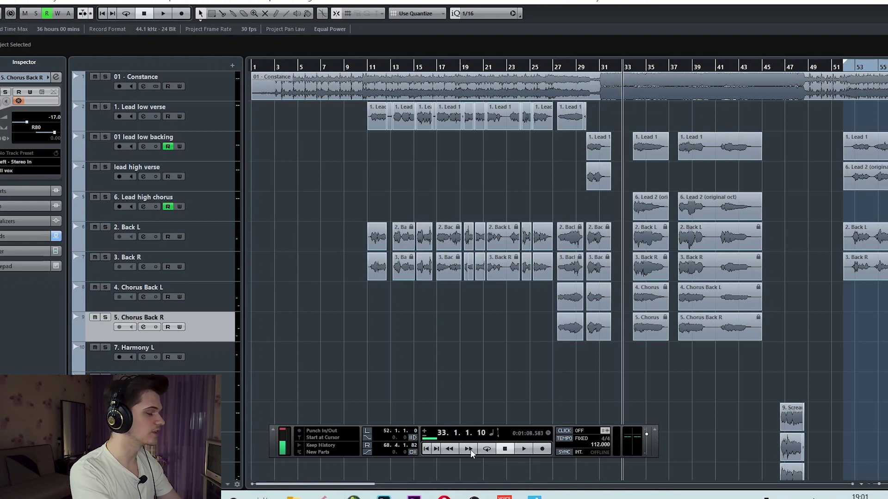
pyautogui.scroll(-3, 629, 335)
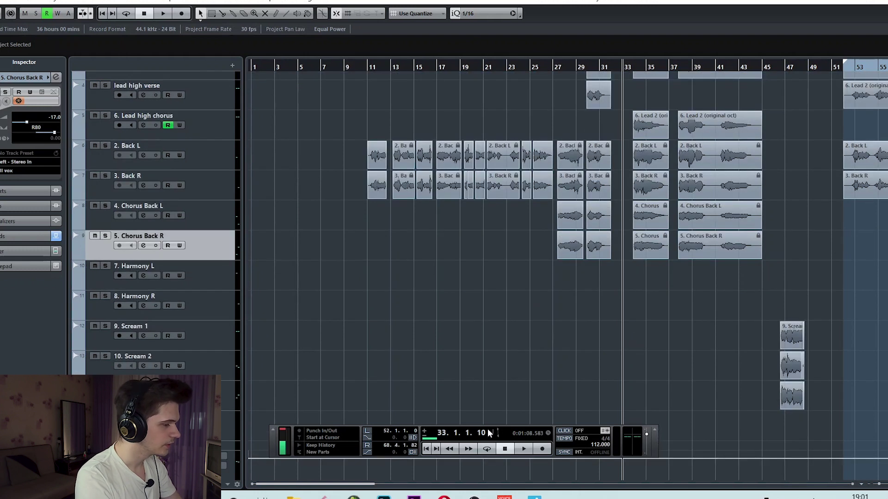
pyautogui.moveTo(471, 447); pyautogui.dragTo(471, 446)
pyautogui.click(203, 343)
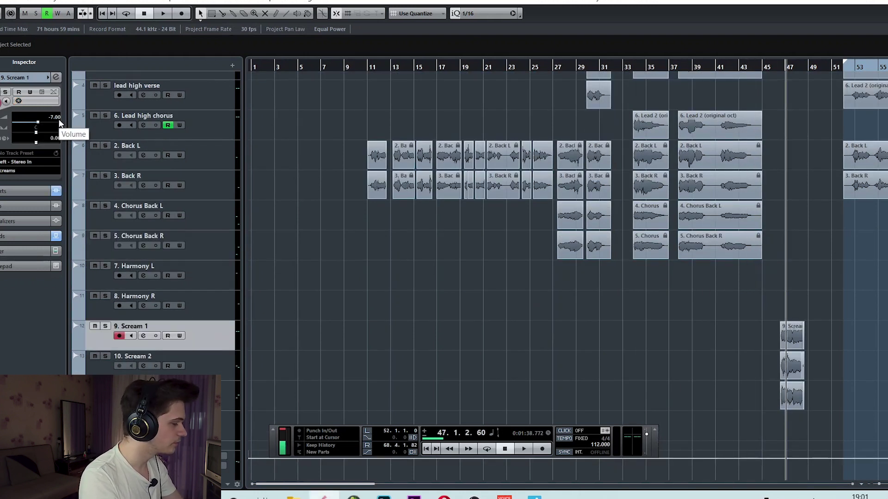
pyautogui.click(221, 365)
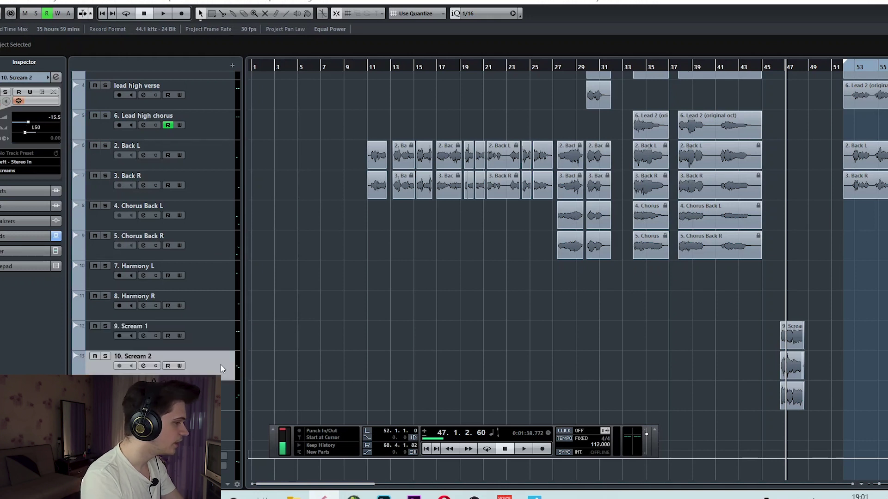
pyautogui.click(221, 402)
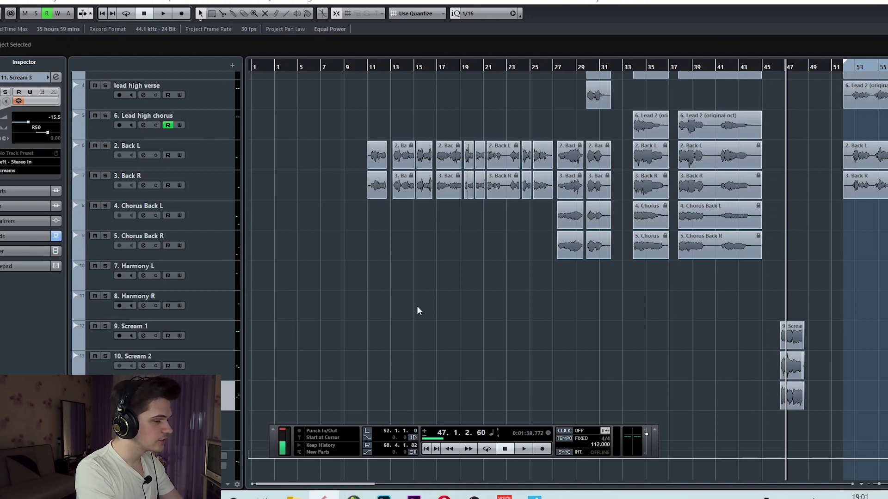
pyautogui.scroll(3, 417, 307)
# Zoom in on verse bars 11–23 with H and clear the trial clip selections.
pyautogui.click(449, 449)
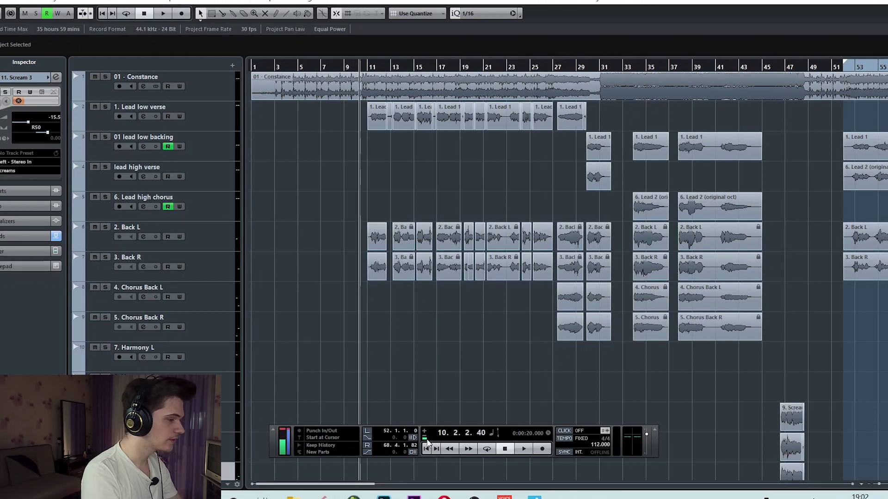
pyautogui.press('h')
pyautogui.press('h')
pyautogui.press('h')
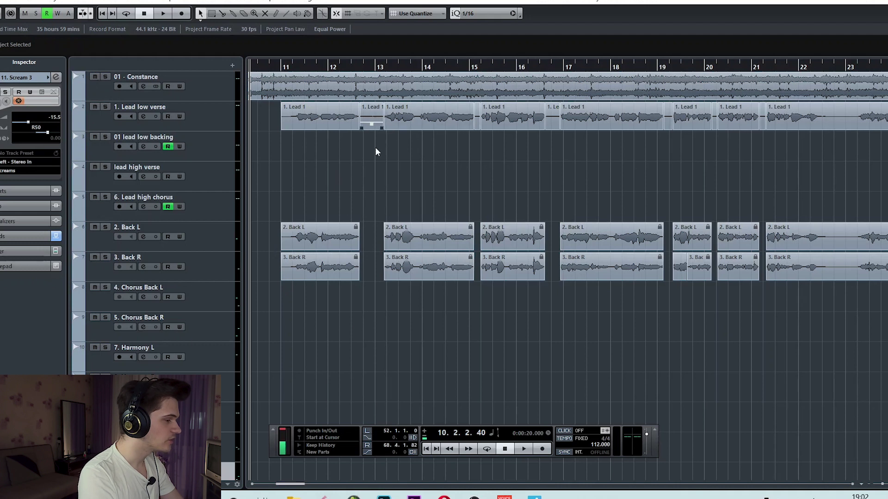
pyautogui.moveTo(322, 329); pyautogui.dragTo(415, 116)
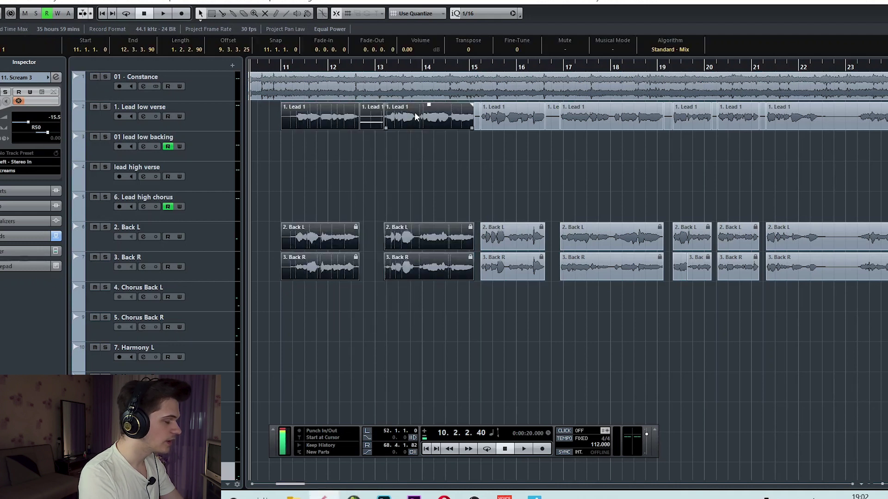
pyautogui.moveTo(452, 362); pyautogui.dragTo(512, 101)
pyautogui.click(420, 321)
pyautogui.keyDown('ctrl'); pyautogui.scroll(3, 374, 245); pyautogui.keyUp('ctrl')
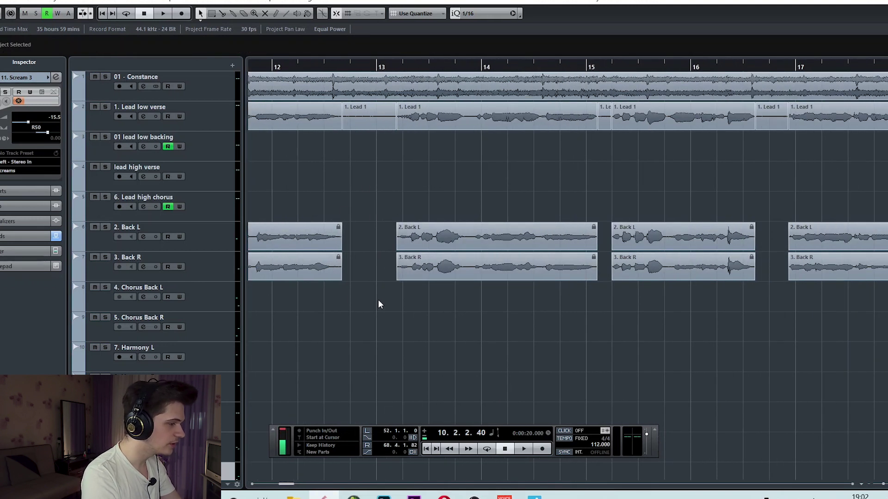
# Select the short Lead 1 clips, including the one near bar 16, and raise them to 0.45 dB.
pyautogui.click(375, 120)
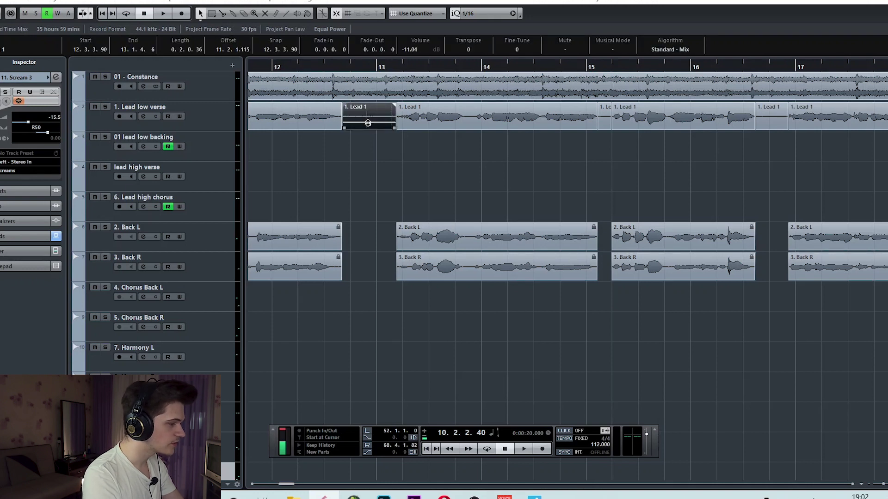
pyautogui.moveTo(368, 122); pyautogui.dragTo(369, 124)
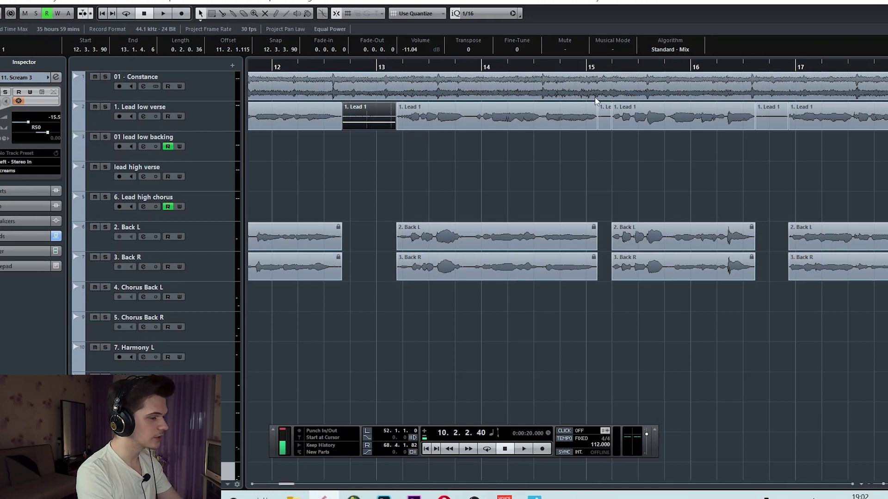
pyautogui.keyDown('shift'); pyautogui.click(604, 115); pyautogui.keyUp('shift')
pyautogui.keyDown('shift'); pyautogui.click(776, 119); pyautogui.keyUp('shift')
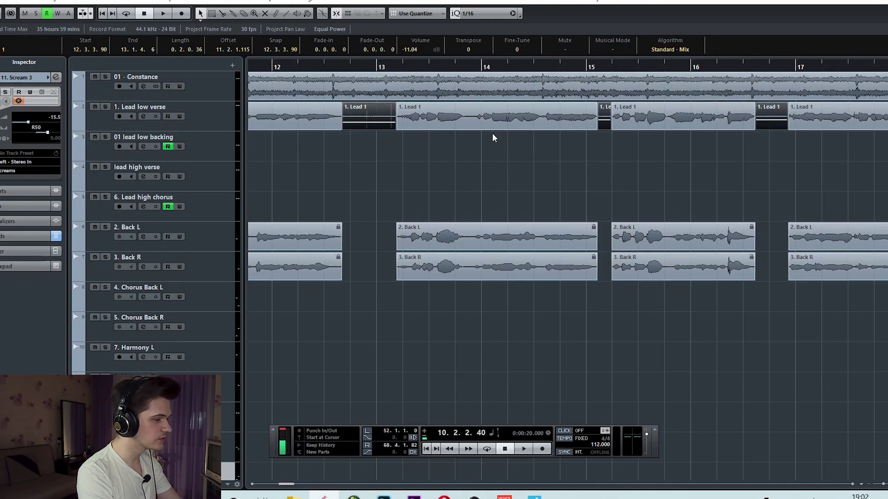
pyautogui.moveTo(367, 124)
pyautogui.mouseDown()
pyautogui.moveTo(372, 102)
pyautogui.moveTo(370, 124)
pyautogui.mouseUp()
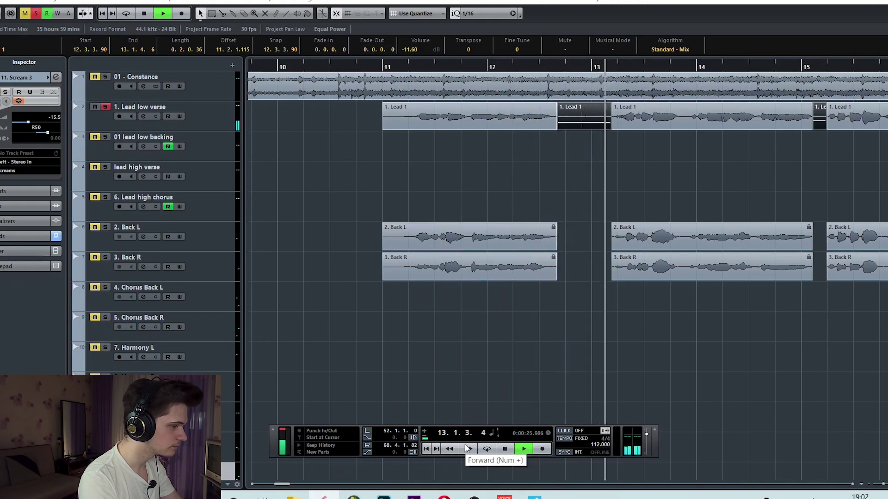
# Audition the short Lead 1 clip near bar 12 louder, then set it to -7.16 dB.
pyautogui.press('space')
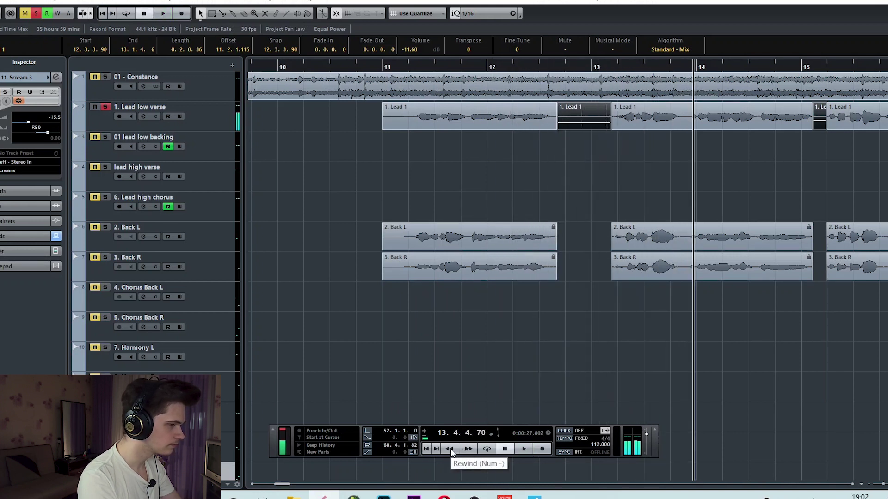
pyautogui.click(451, 449)
pyautogui.click(451, 449)
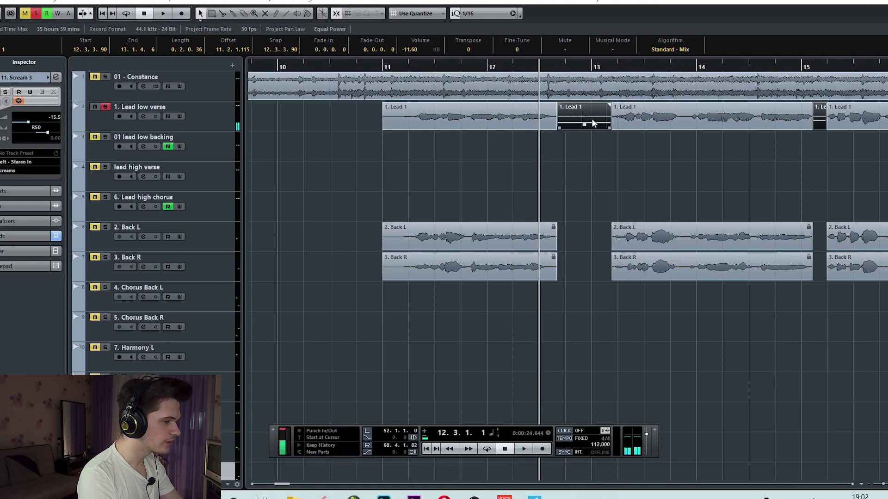
pyautogui.moveTo(586, 124); pyautogui.dragTo(588, 102)
pyautogui.press('space')
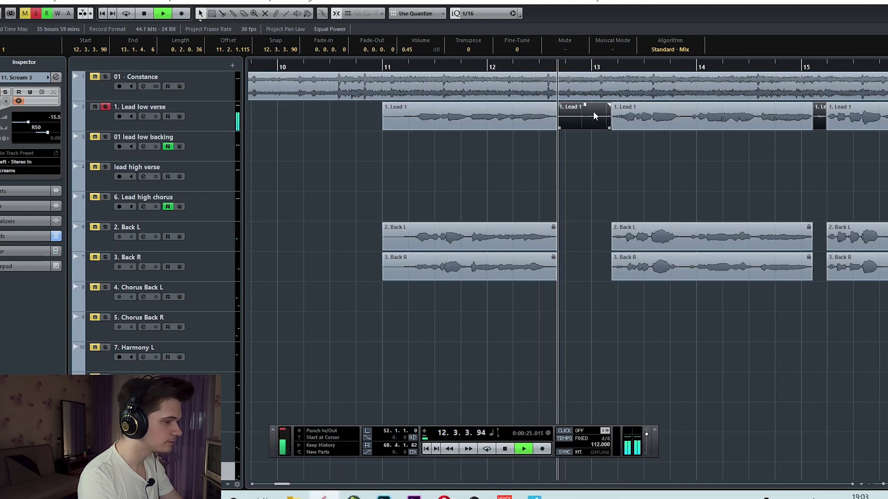
pyautogui.press('space')
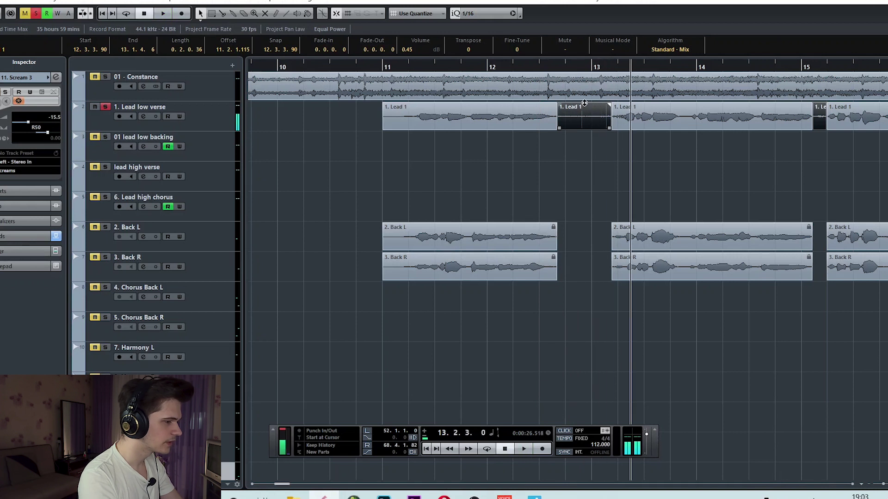
pyautogui.moveTo(584, 104); pyautogui.dragTo(582, 127)
pyautogui.click(581, 144)
pyautogui.scroll(-2, 497, 176)
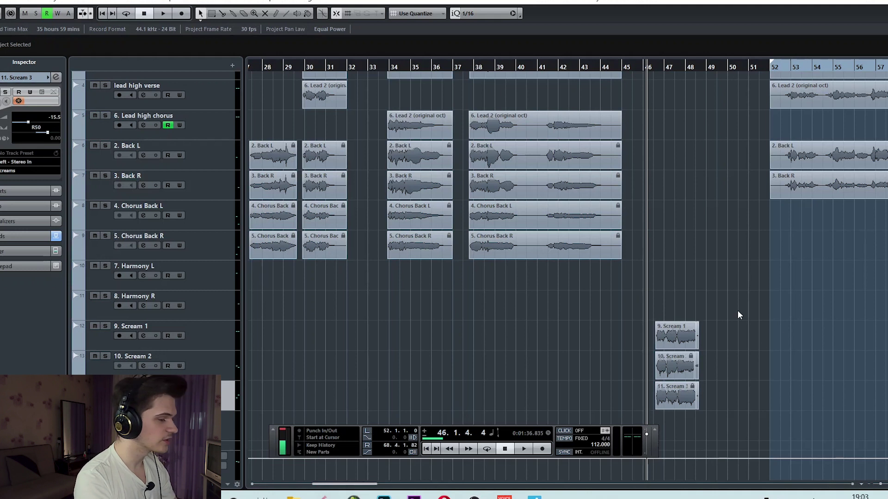
# Select the Scream 1 clip and solo the track to audition it alone.
pyautogui.scroll(4, 728, 331)
pyautogui.scroll(2, 707, 325)
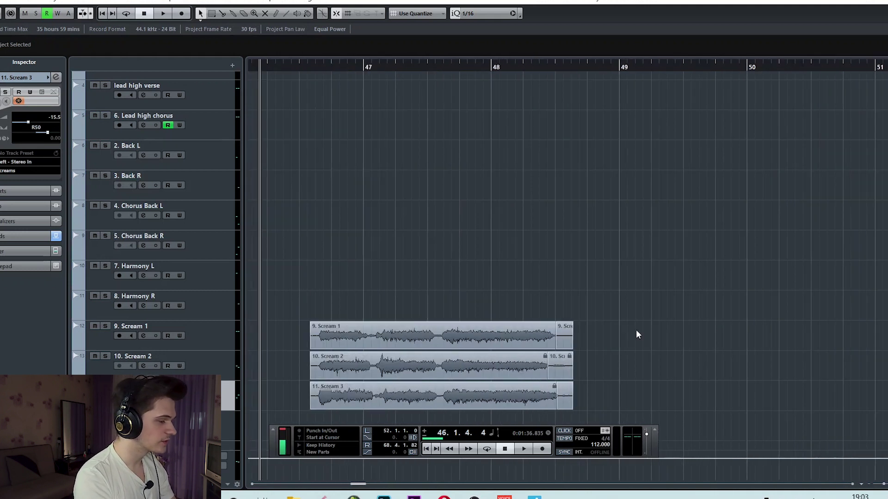
pyautogui.click(381, 340)
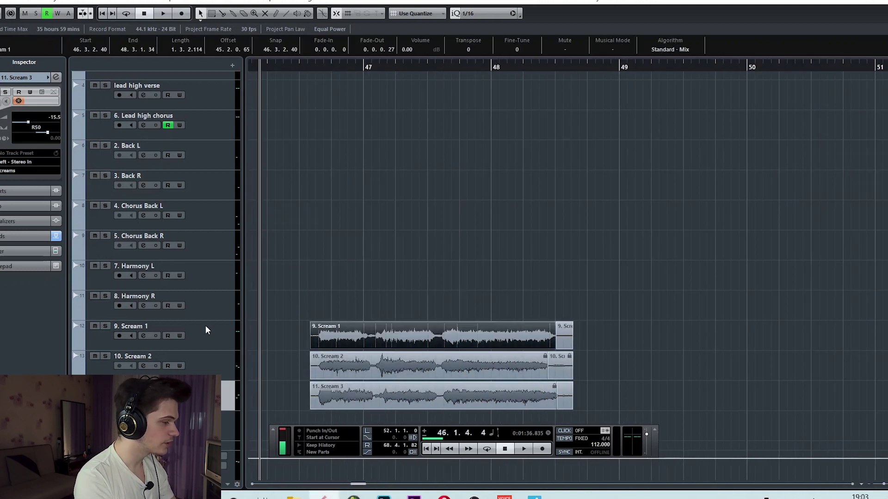
pyautogui.click(568, 338)
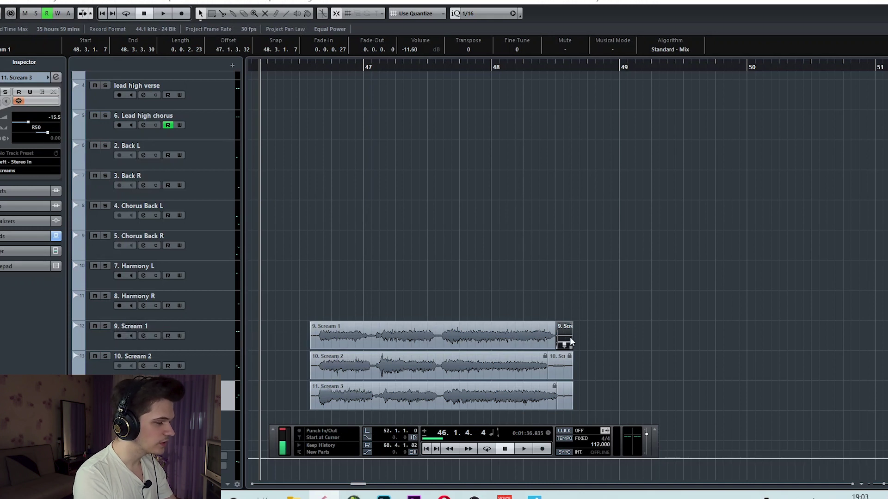
pyautogui.scroll(4, 564, 345)
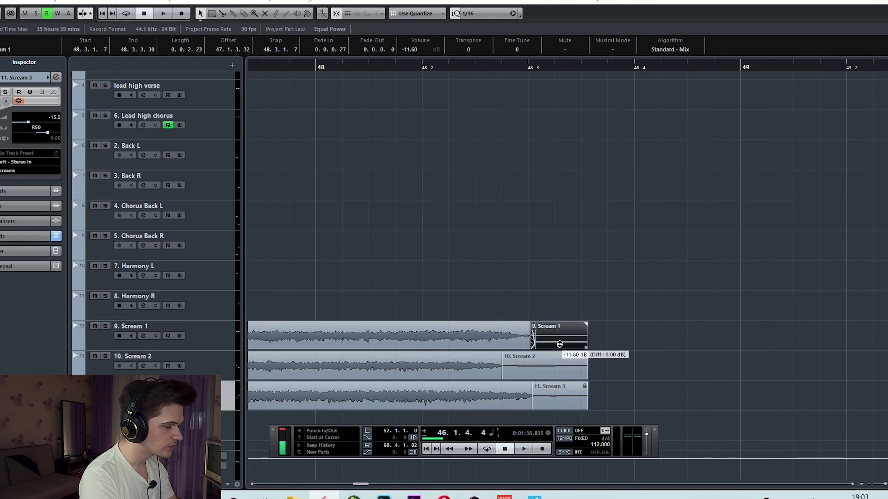
pyautogui.click(105, 326)
pyautogui.press('space')
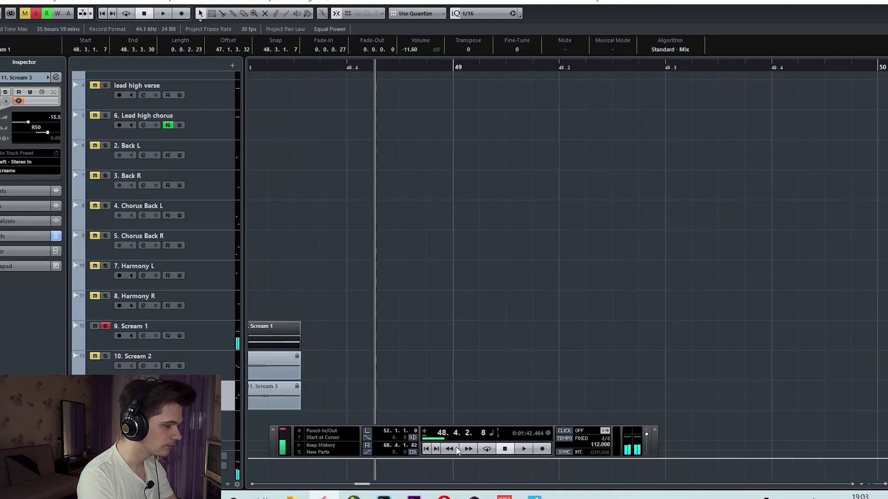
pyautogui.press('space')
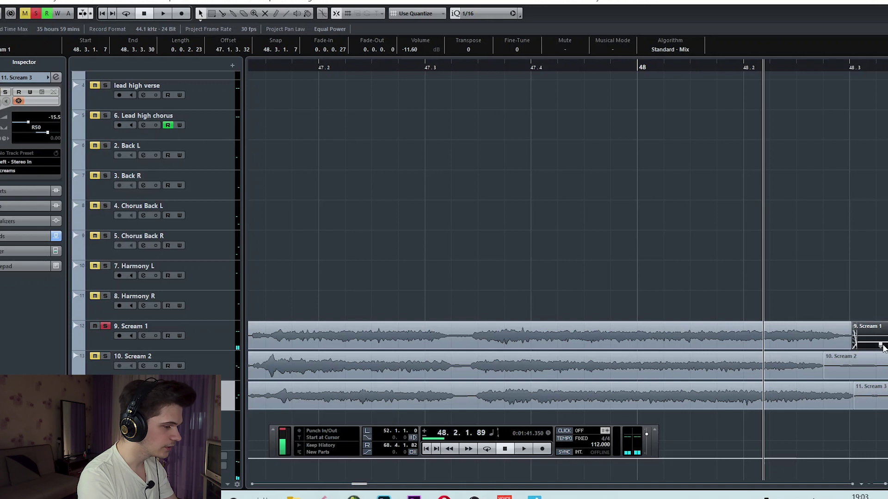
# Settle the Scream 1 event's volume at about -11 dB, then unsolo the track.
pyautogui.moveTo(881, 344); pyautogui.dragTo(884, 327)
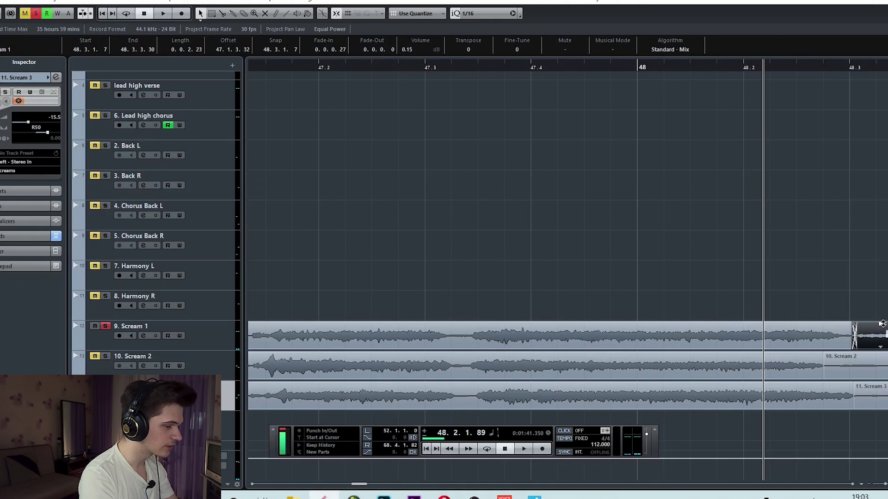
pyautogui.press('space')
pyautogui.press('space')
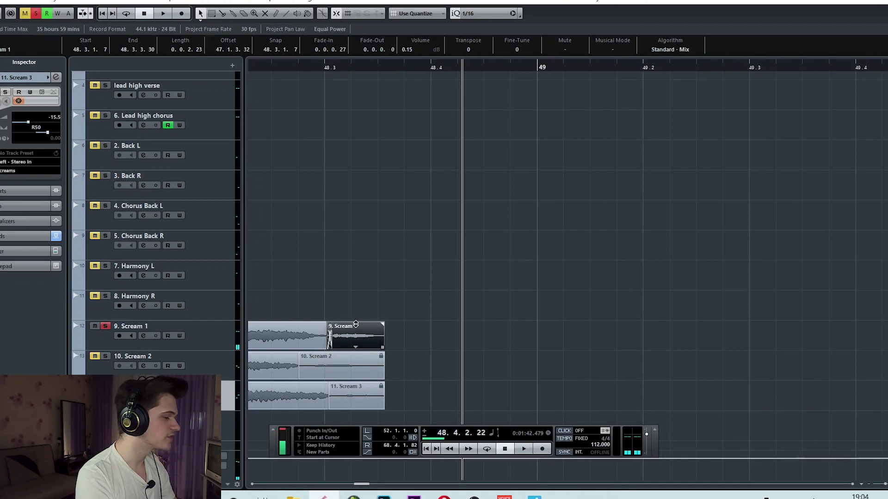
pyautogui.moveTo(354, 324); pyautogui.dragTo(354, 345)
pyautogui.click(106, 326)
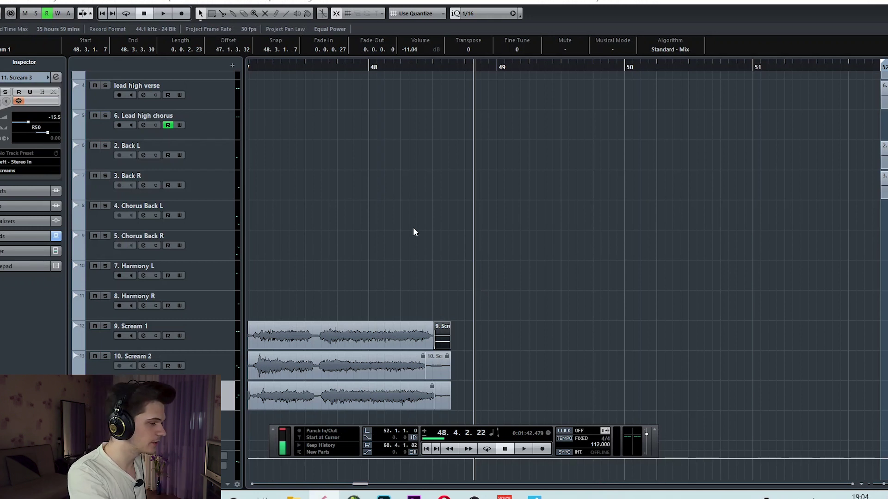
# Open the reverb FX channel's Pro-R and inspect its Concert Hall Vienna preset with 2.90 s decay.
pyautogui.scroll(-3, 412, 213)
pyautogui.scroll(-2, 412, 203)
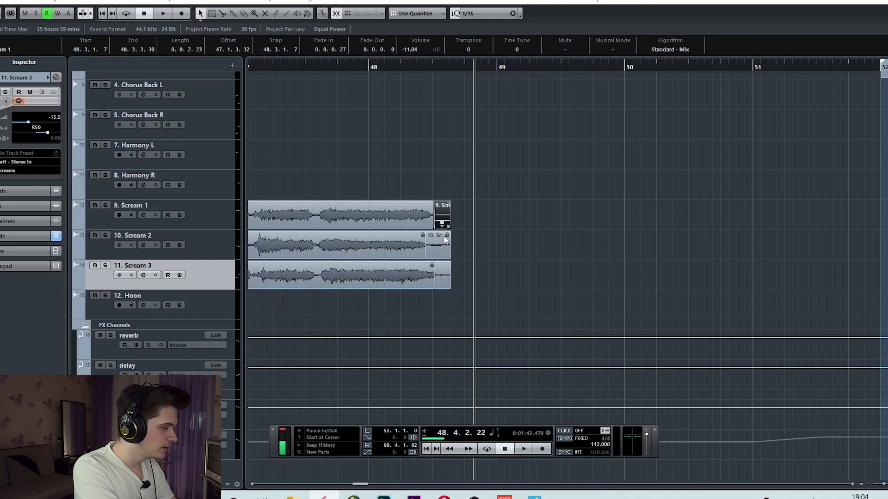
pyautogui.click(148, 346)
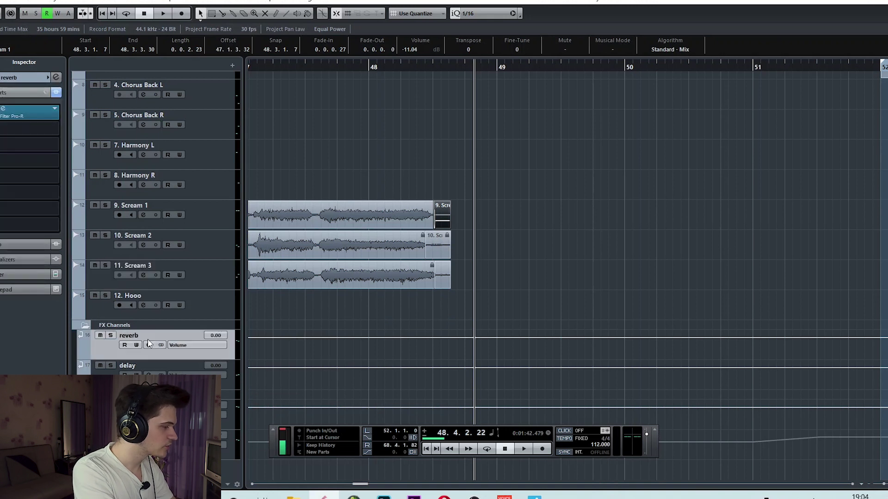
pyautogui.click(6, 111)
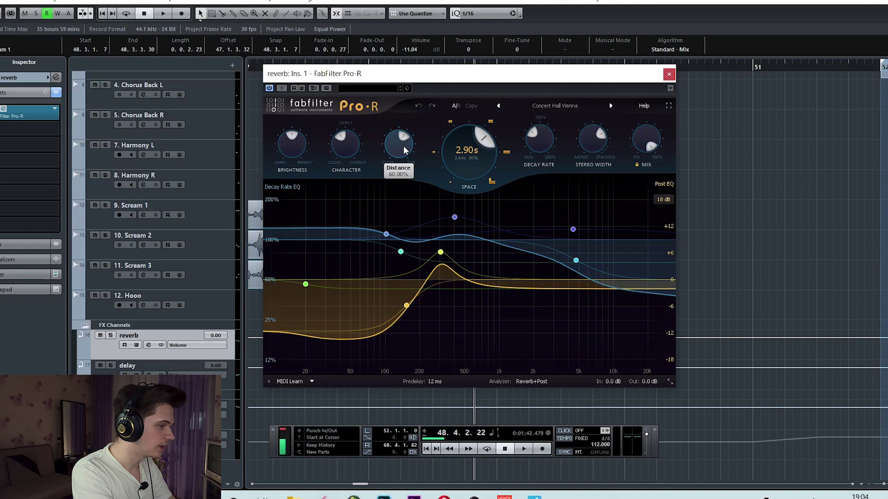
pyautogui.moveTo(407, 307)
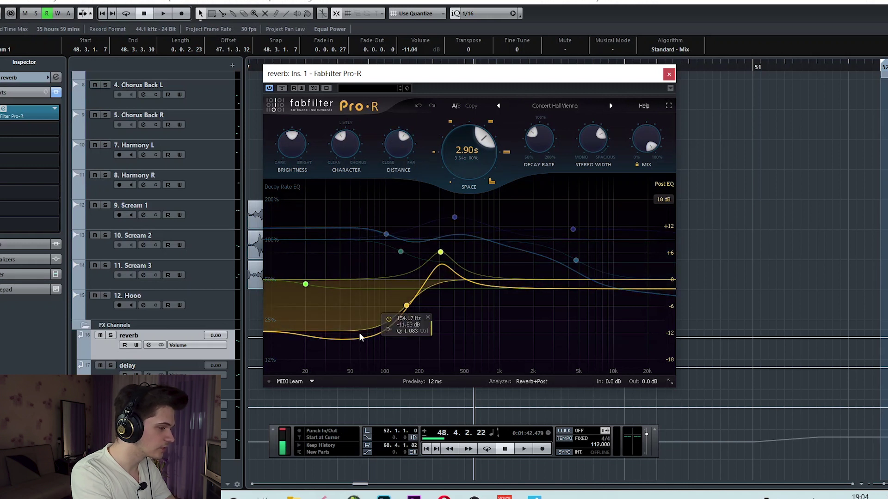
pyautogui.moveTo(422, 261)
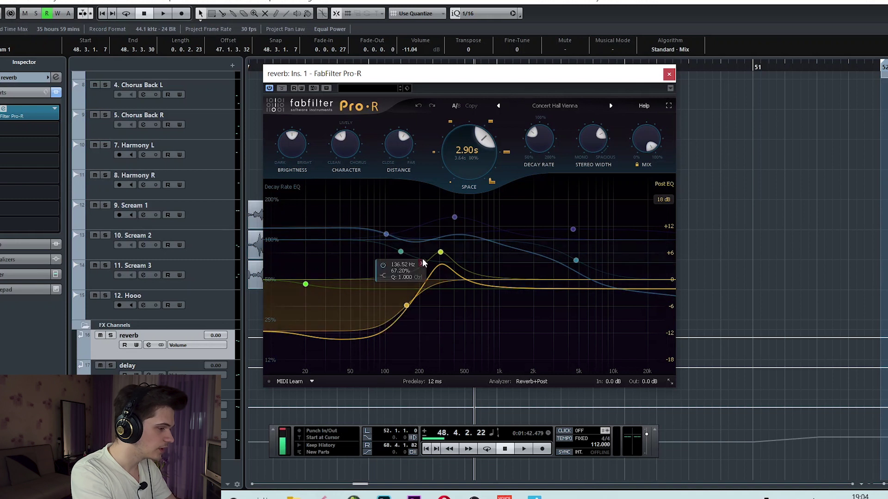
pyautogui.moveTo(489, 247)
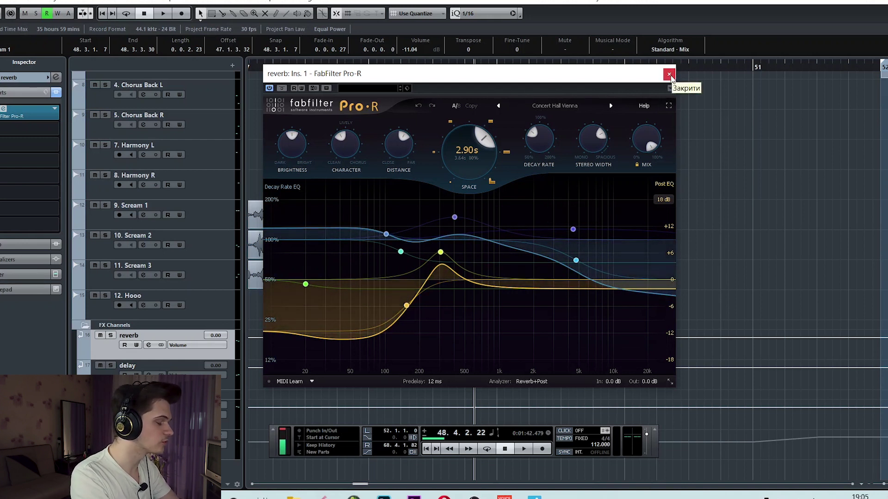
# Close Pro-R, check the StereoDelay plugin, and open the delay channel's Channel Settings.
pyautogui.click(669, 75)
pyautogui.press('Down')
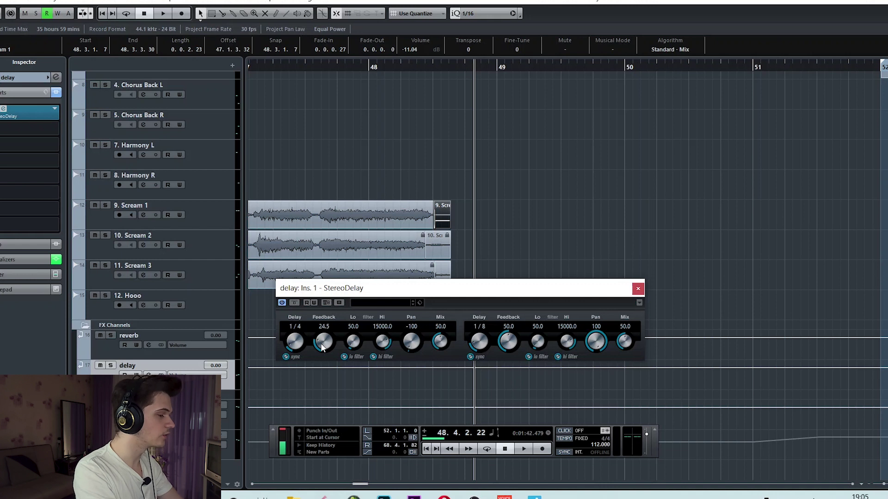
pyautogui.click(638, 288)
pyautogui.click(18, 260)
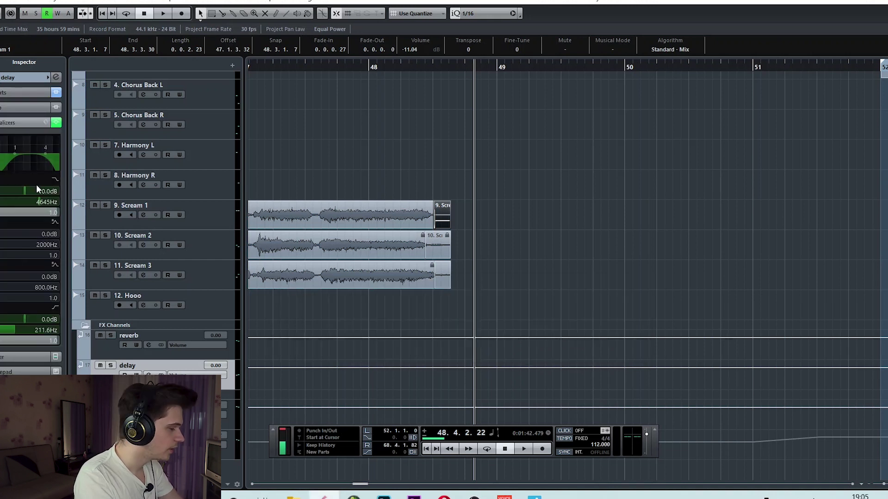
pyautogui.click(149, 375)
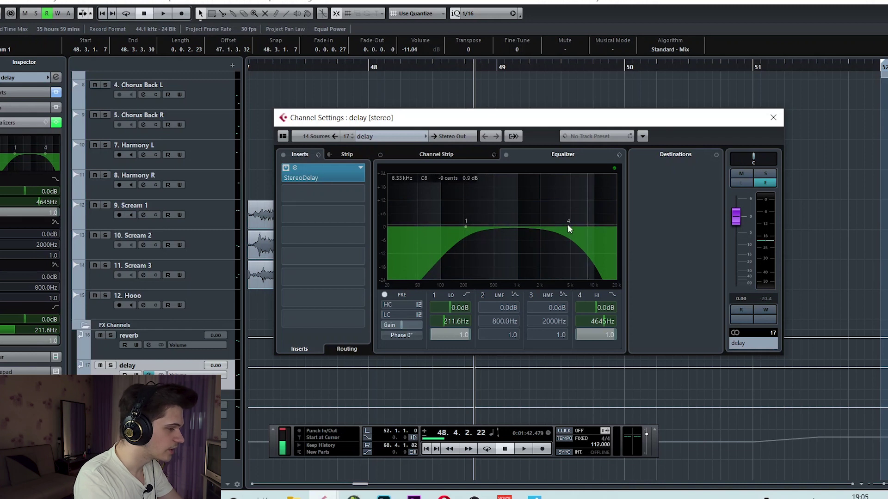
# Solo the delay FX channel, audition it from around bar 27, then clear the solo.
pyautogui.click(450, 451)
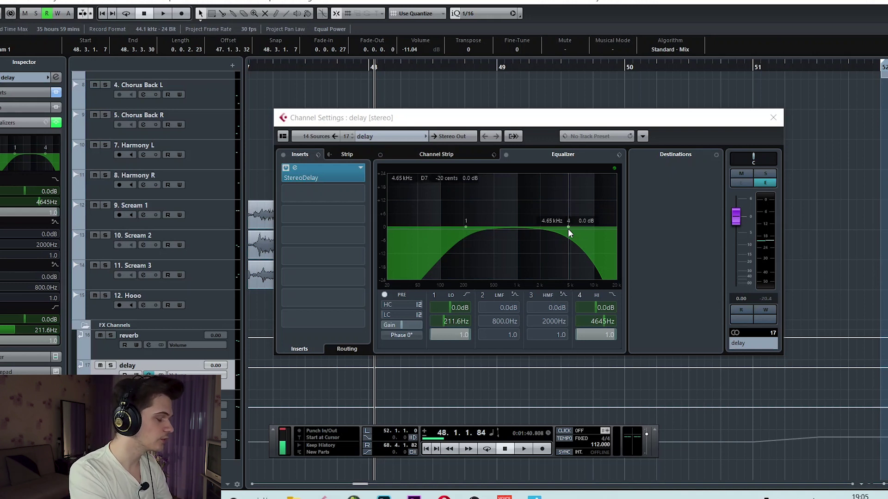
pyautogui.click(113, 366)
pyautogui.press('space')
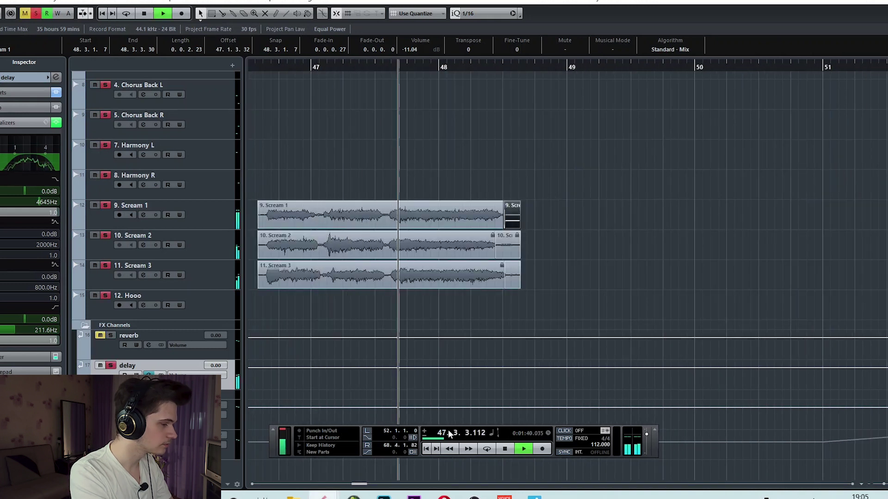
pyautogui.click(434, 440)
pyautogui.press('space')
pyautogui.press('space')
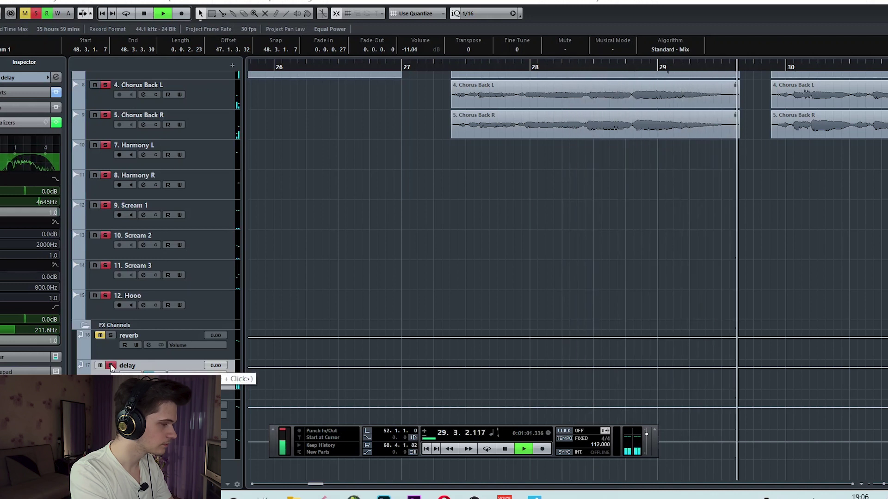
pyautogui.press('space')
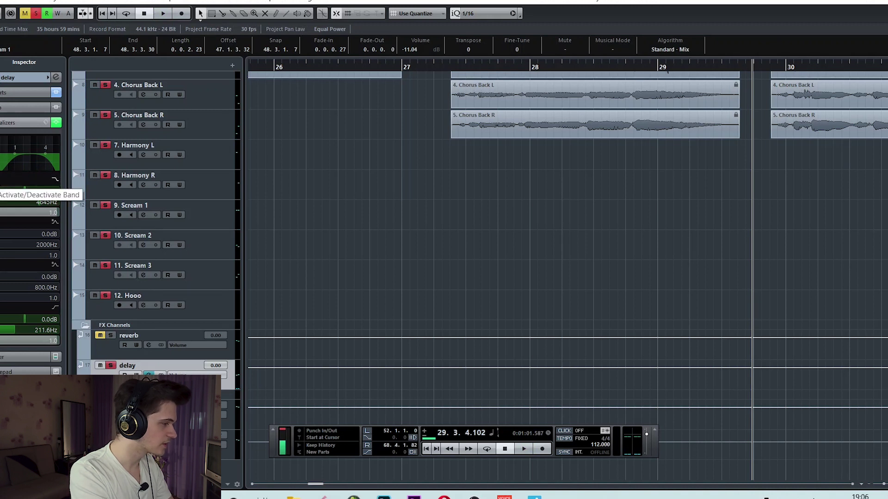
pyautogui.press('space')
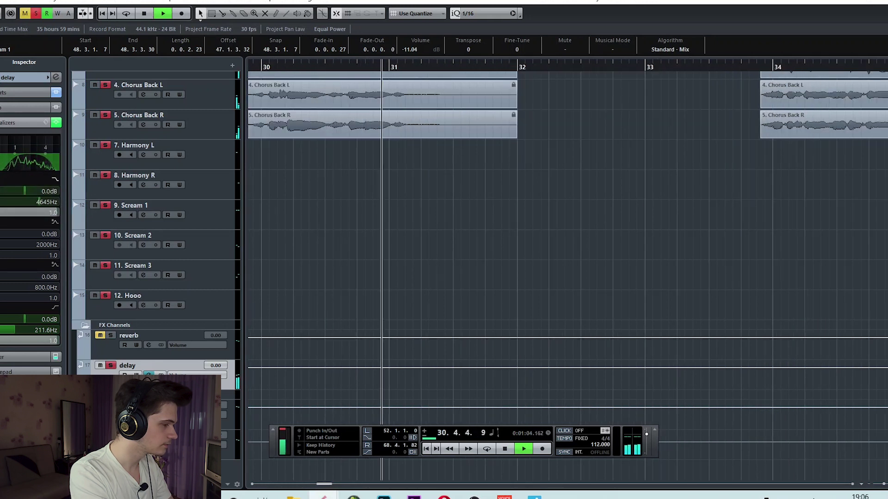
pyautogui.press('space')
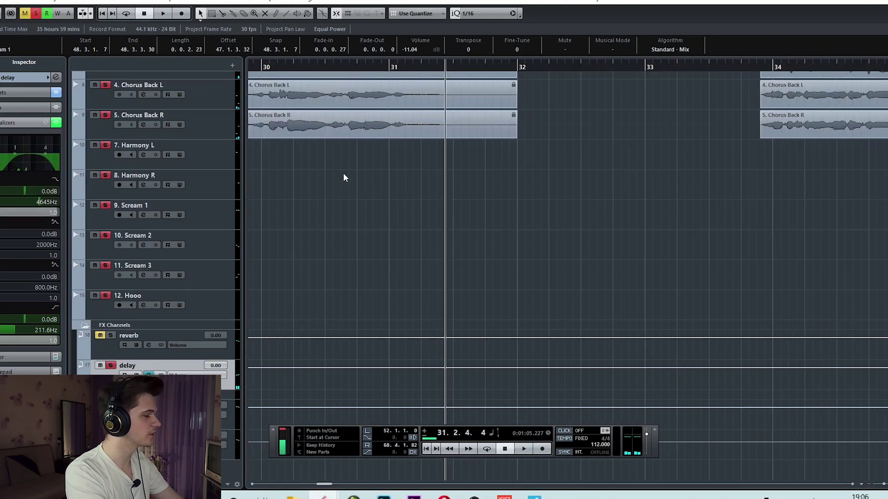
pyautogui.click(111, 365)
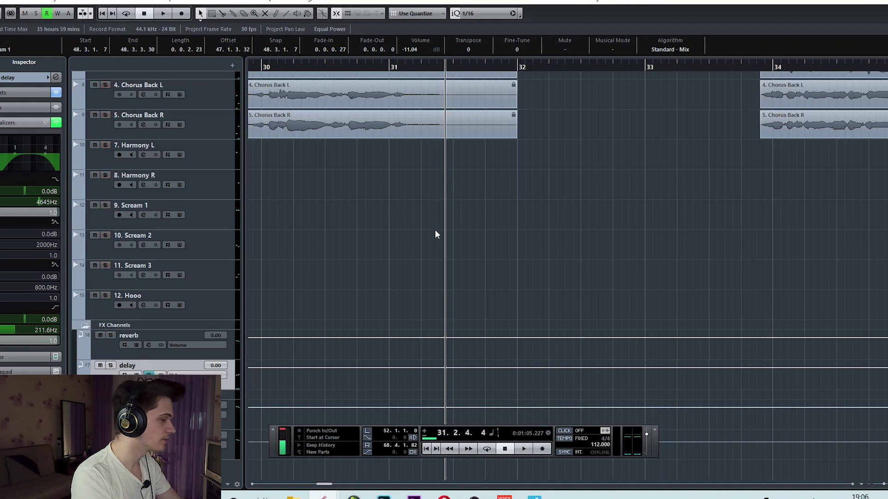
# Switch to the MixConsole with every channel's delay and reverb send levels showing.
pyautogui.scroll(5, 486, 238)
pyautogui.scroll(-5, 485, 237)
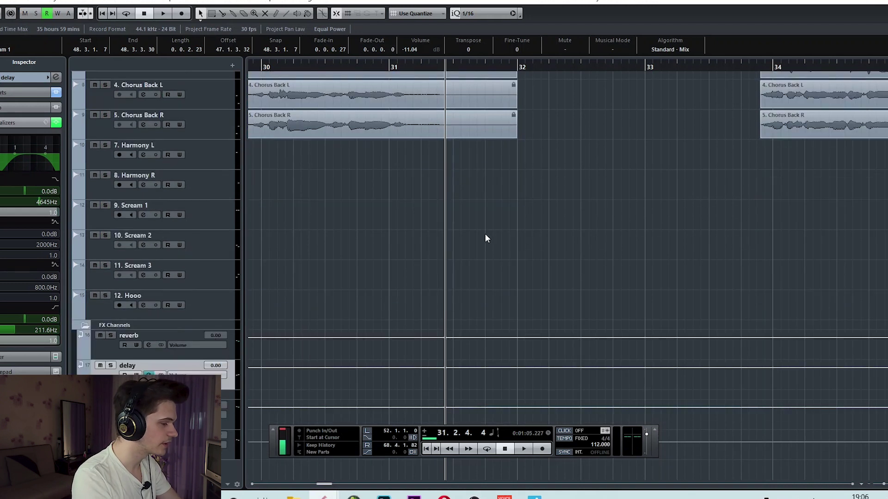
pyautogui.press('F3')
pyautogui.click(280, 171)
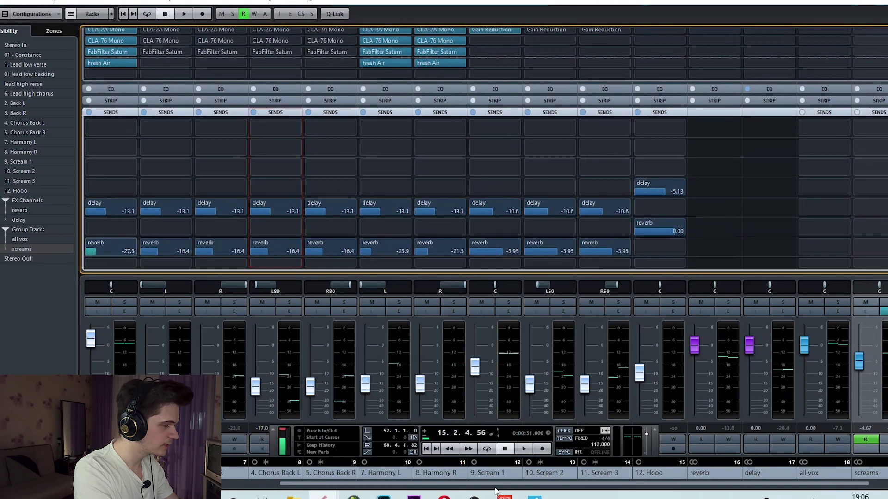
# Fine-tune the first vocal channel's delay send back to -13.0 dB during playback, and move the Transport panel over the faders.
pyautogui.hscroll(-5, 463, 481)
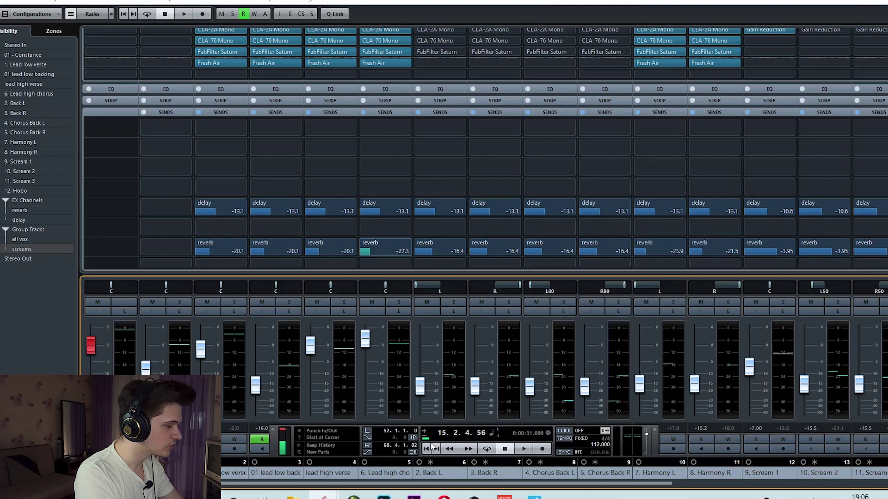
pyautogui.click(448, 449)
pyautogui.press('space')
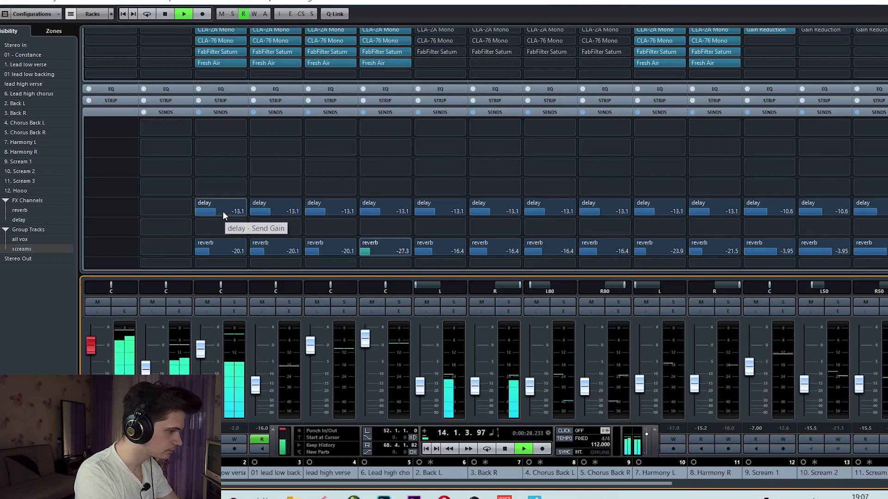
pyautogui.moveTo(227, 213); pyautogui.dragTo(221, 182)
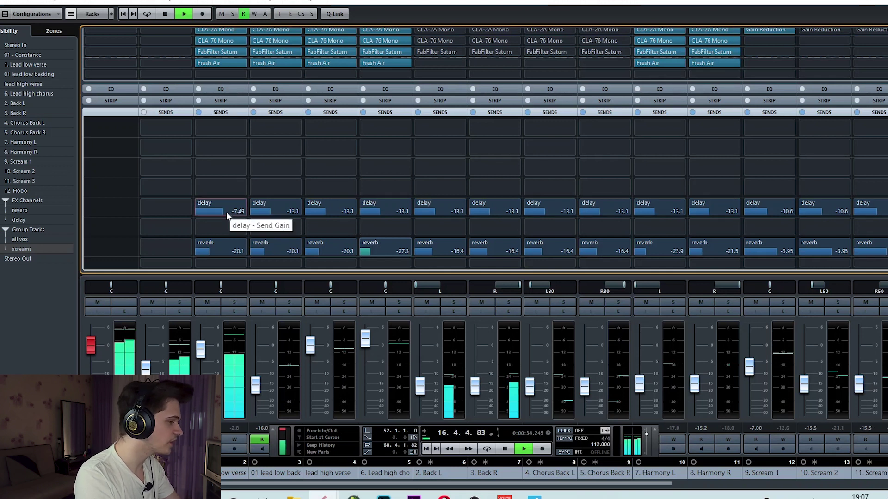
pyautogui.moveTo(226, 212); pyautogui.dragTo(221, 243)
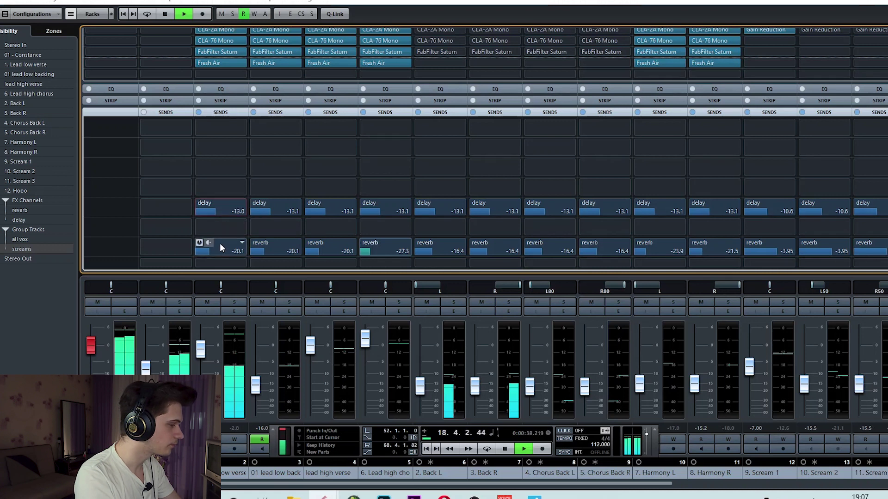
pyautogui.press('space')
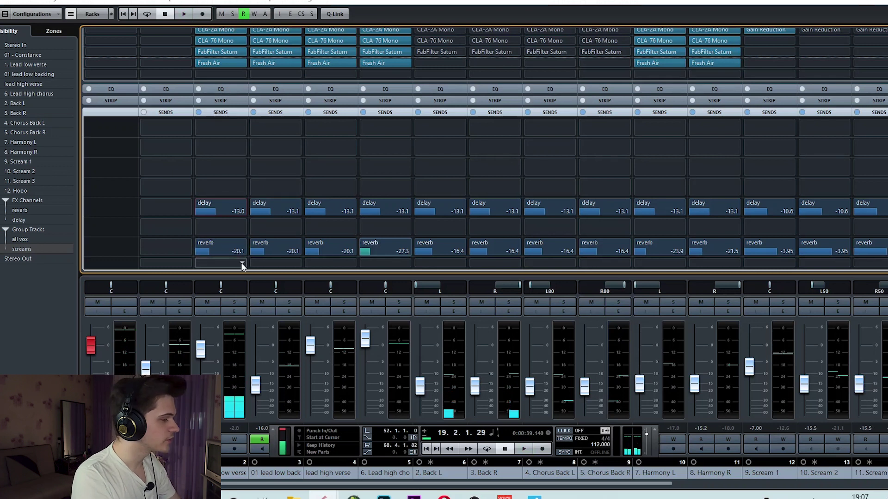
pyautogui.moveTo(591, 443); pyautogui.dragTo(581, 344)
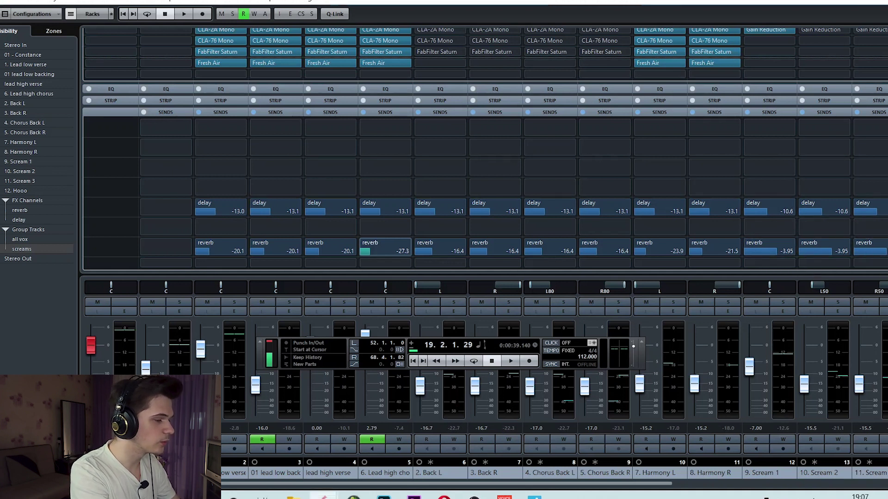
# Return to the arrangement, scroll down to track 12 Hooo, and move the playhead forward to its section.
pyautogui.press('F3')
pyautogui.scroll(-4, 504, 250)
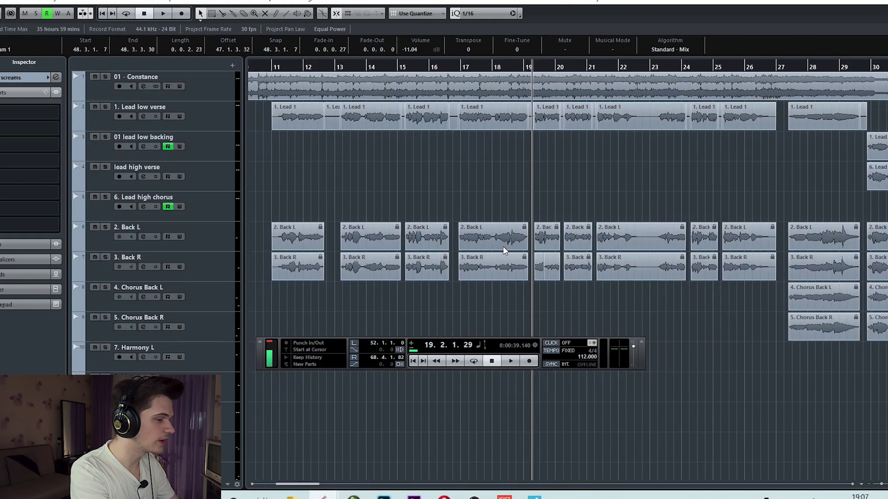
pyautogui.scroll(-4, 504, 250)
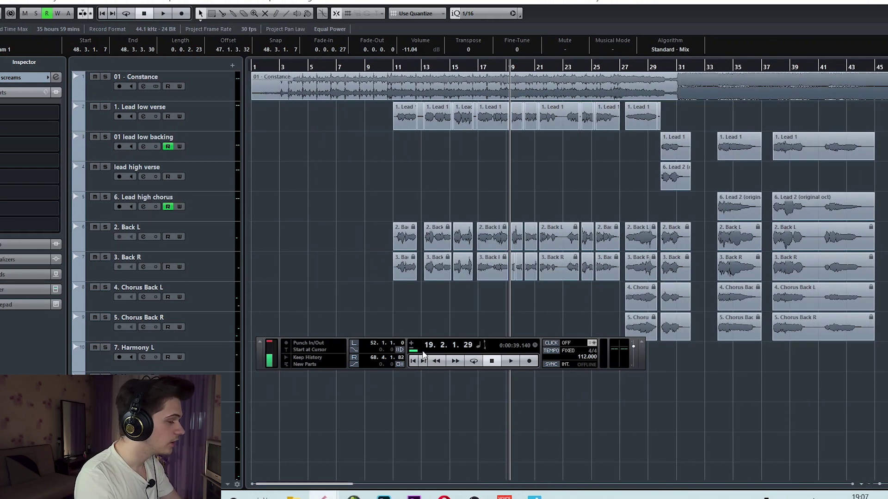
pyautogui.scroll(-6, 593, 234)
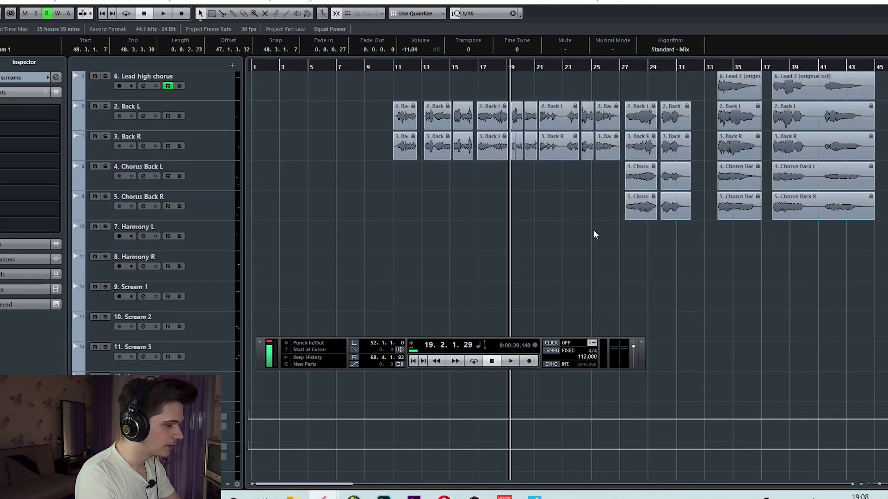
pyautogui.press('KP_Add')
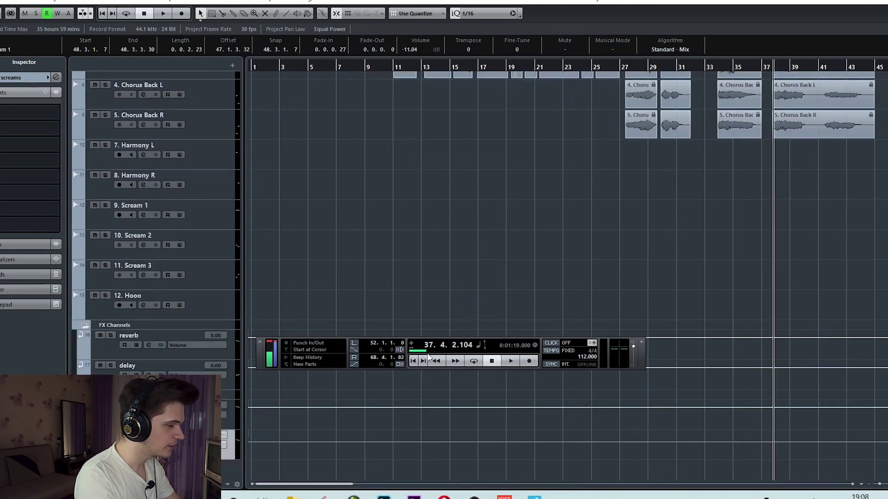
pyautogui.press('KP_Add')
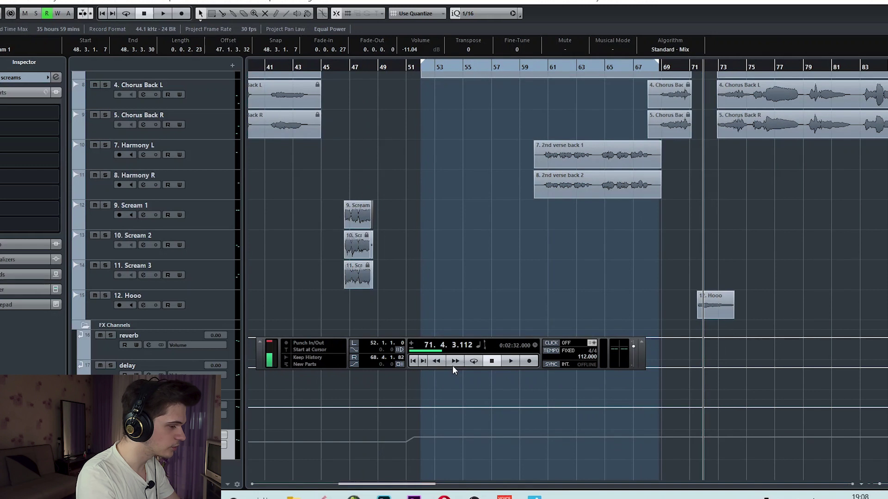
pyautogui.click(442, 365)
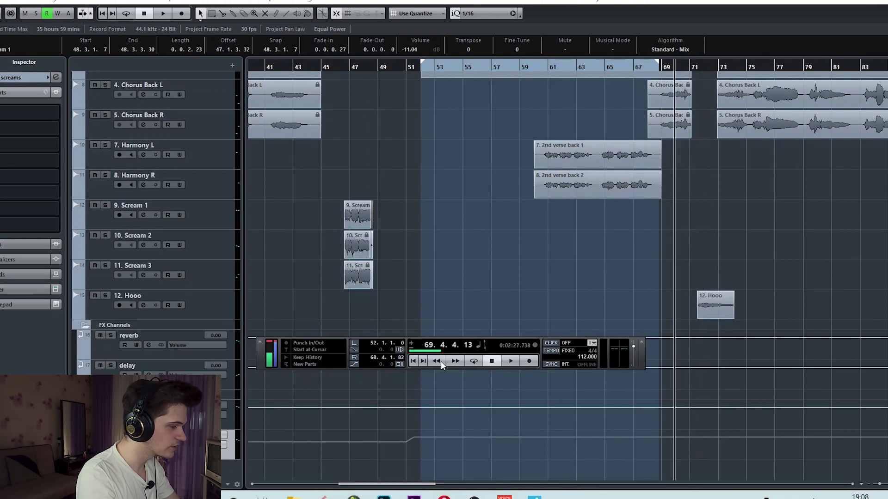
# Audition the Hooo vocal soloed, then unsolo it and open its Waves Tune insert.
pyautogui.click(108, 296)
pyautogui.press('space')
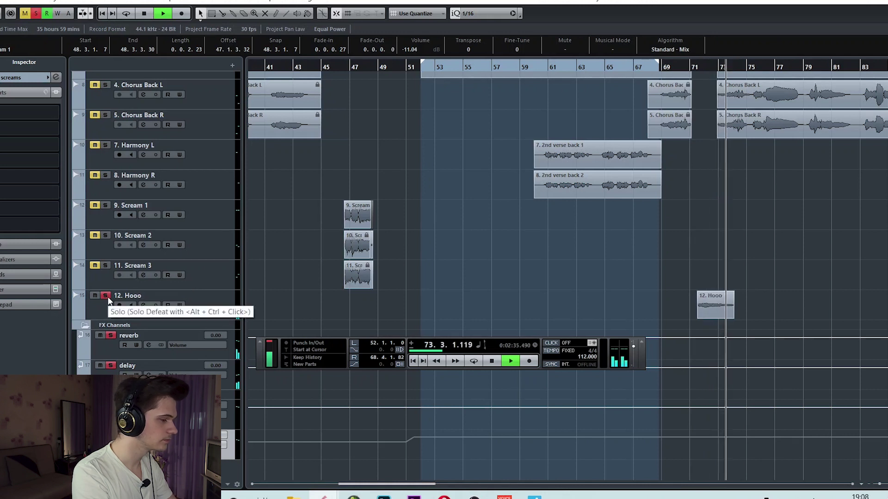
pyautogui.click(107, 297)
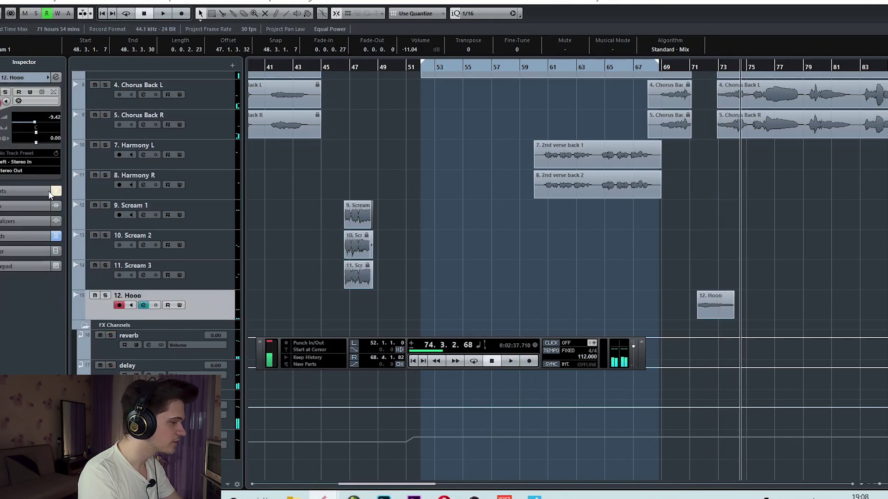
pyautogui.click(50, 194)
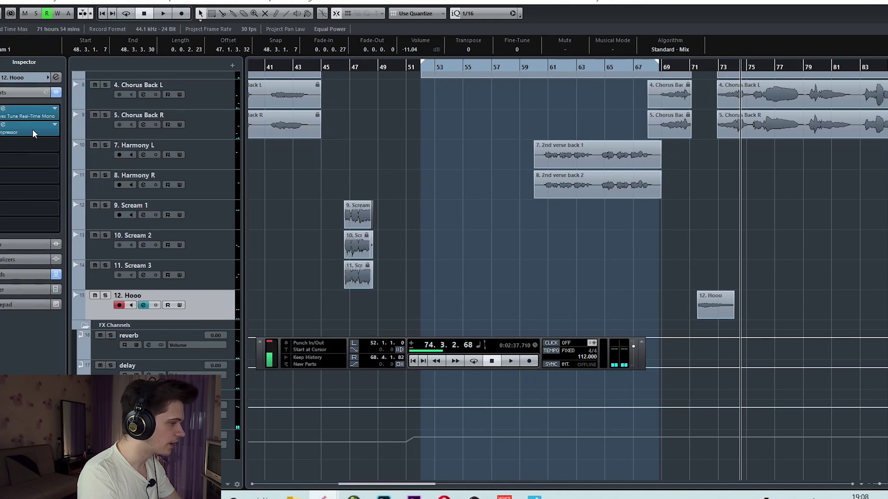
pyautogui.click(5, 110)
# Review Hooo's Waves Tune F Natural Minor scale settings, then close the window.
pyautogui.moveTo(337, 204); pyautogui.dragTo(330, 97)
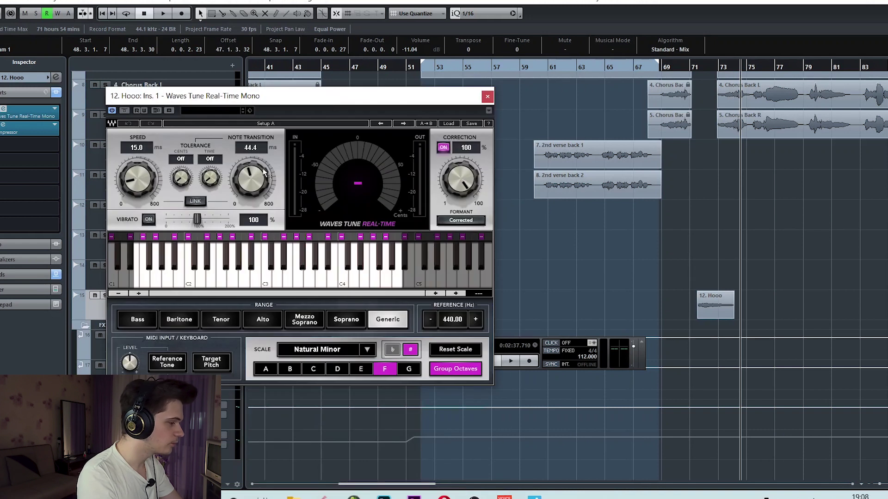
pyautogui.click(486, 97)
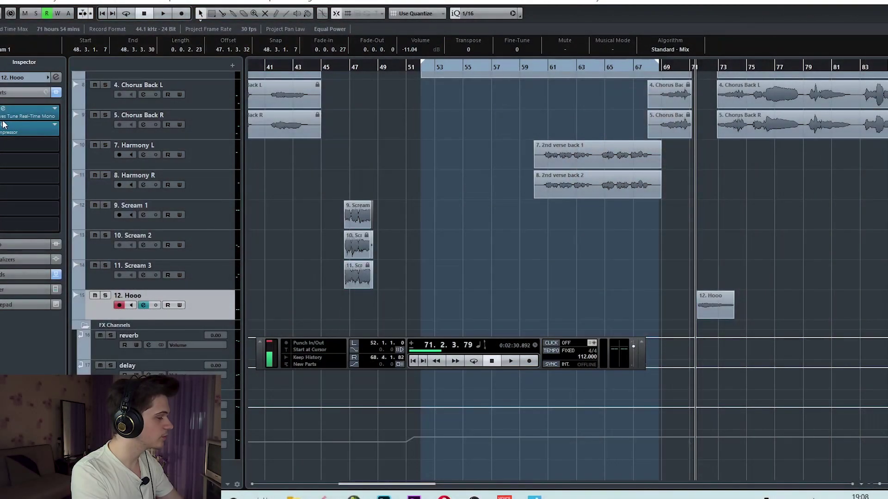
# Check Hooo's Compressor (-37.1 threshold, 4.00 ratio), stop playback, and close it.
pyautogui.click(3, 125)
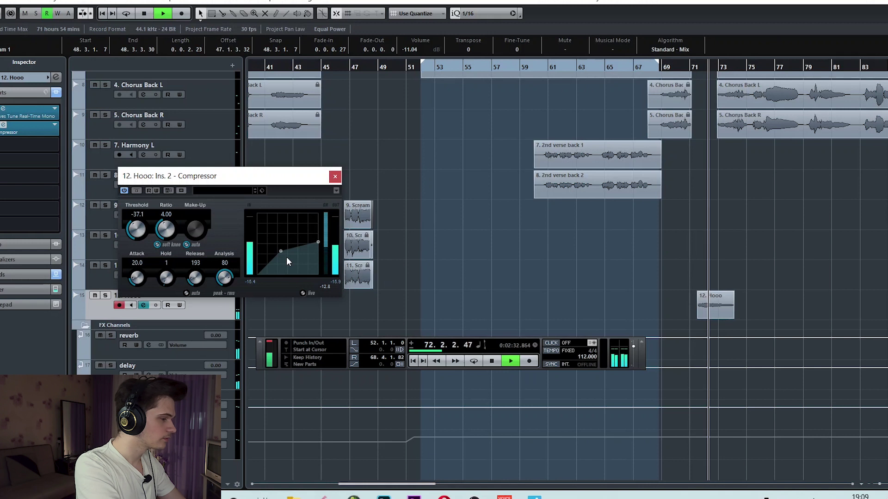
pyautogui.press('space')
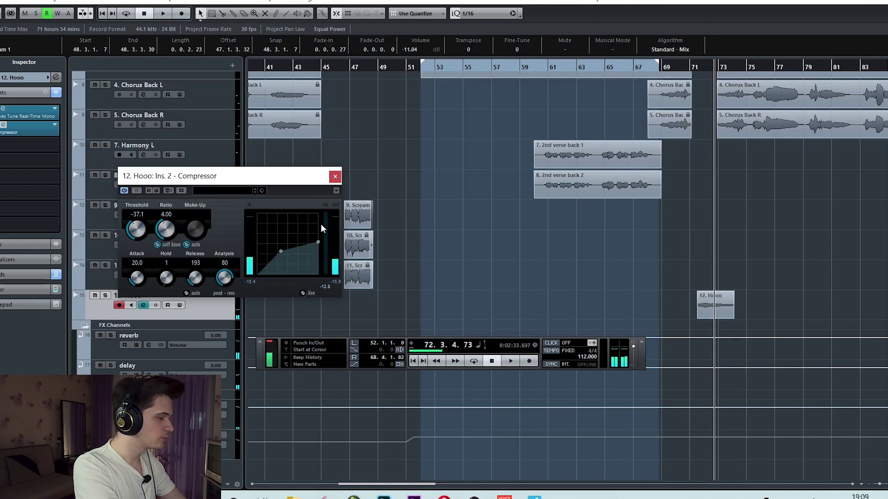
pyautogui.click(336, 177)
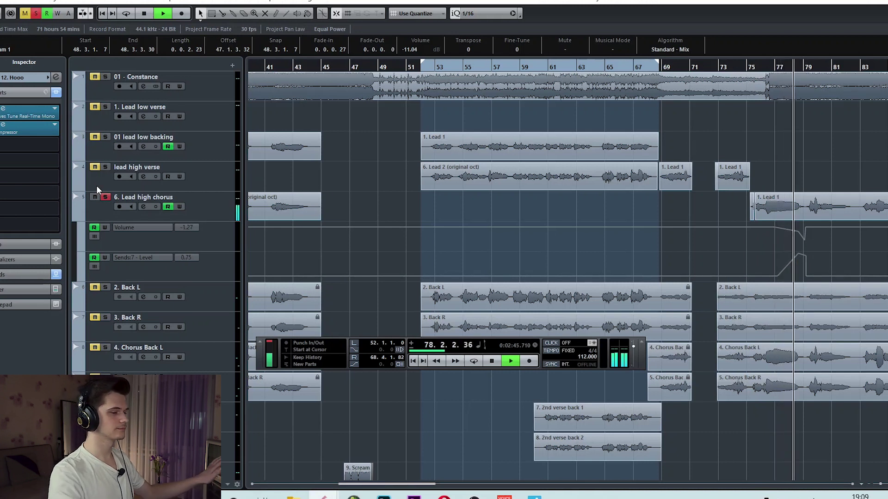
# Unsolo Lead high chorus, rewind to bar 75, and show its sends: delay -13.1, reverb -27.3.
pyautogui.press('space')
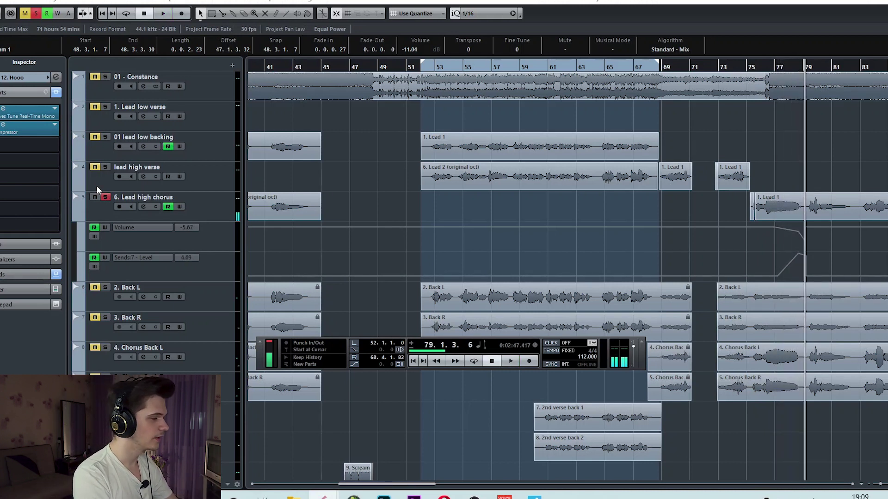
pyautogui.click(105, 197)
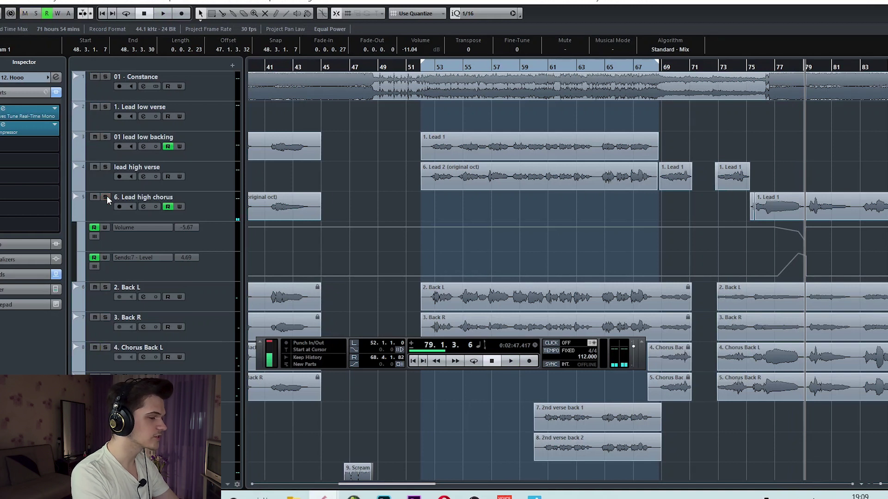
pyautogui.click(437, 361)
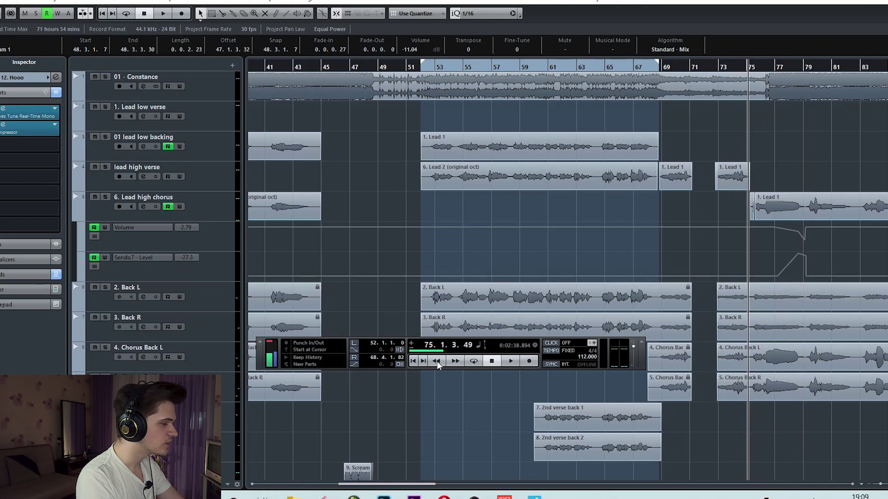
pyautogui.click(205, 209)
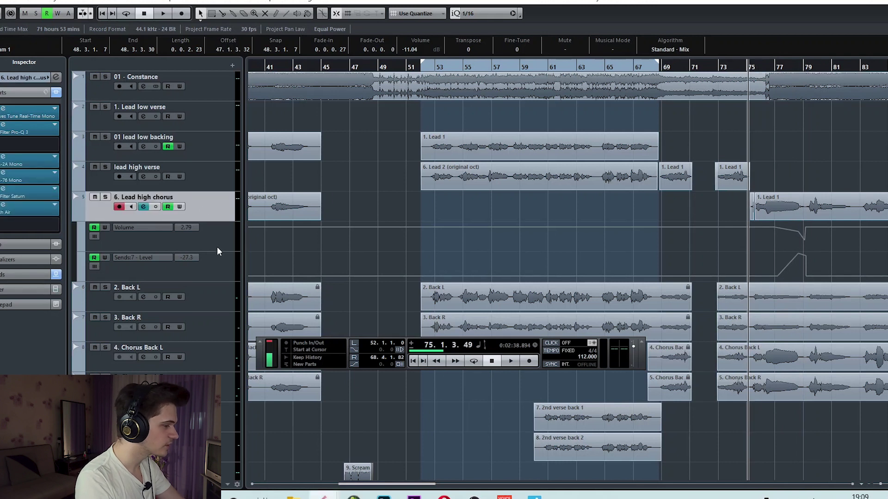
pyautogui.click(208, 274)
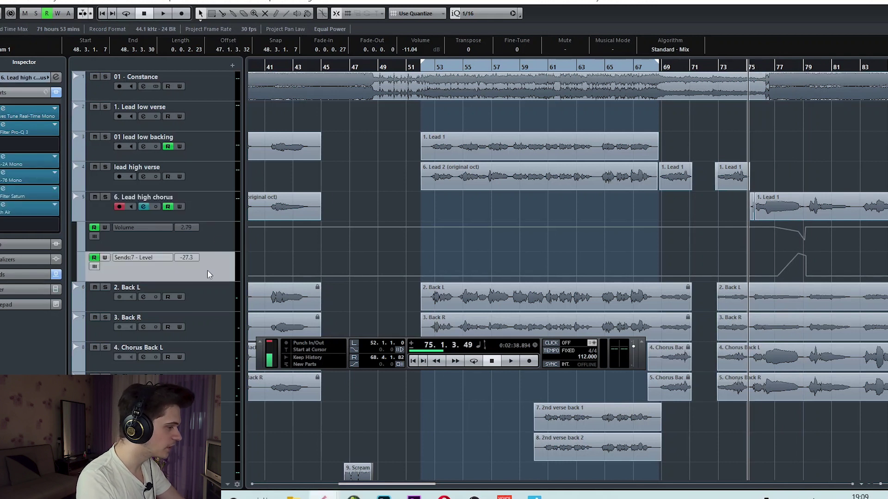
pyautogui.click(27, 277)
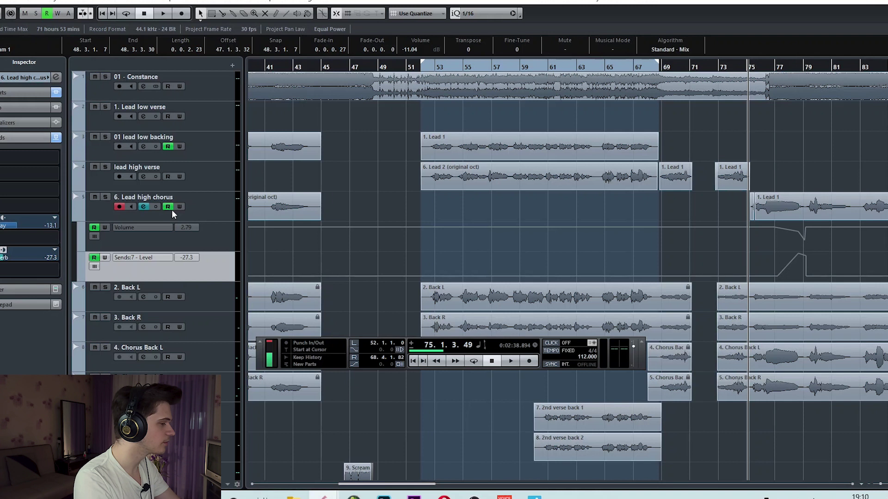
# Play the Lead high chorus soloed with its Sends:7 - Level lane selected.
pyautogui.click(202, 203)
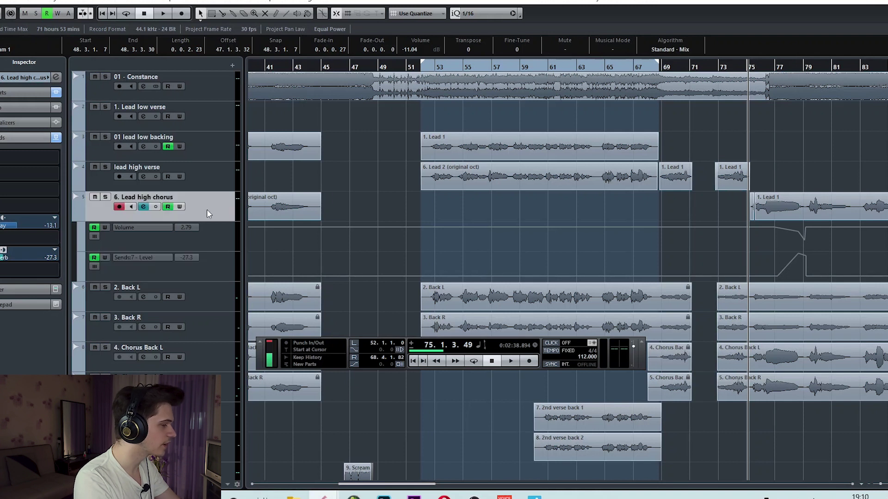
pyautogui.click(204, 259)
pyautogui.press('space')
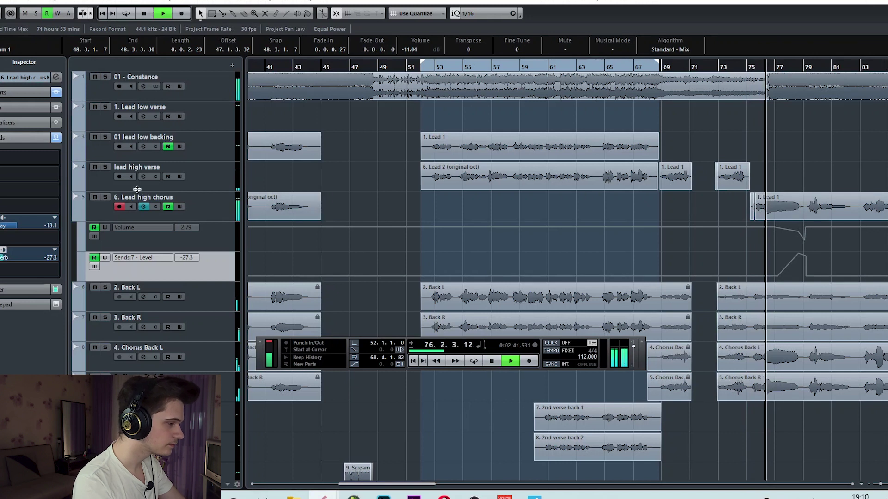
pyautogui.click(104, 198)
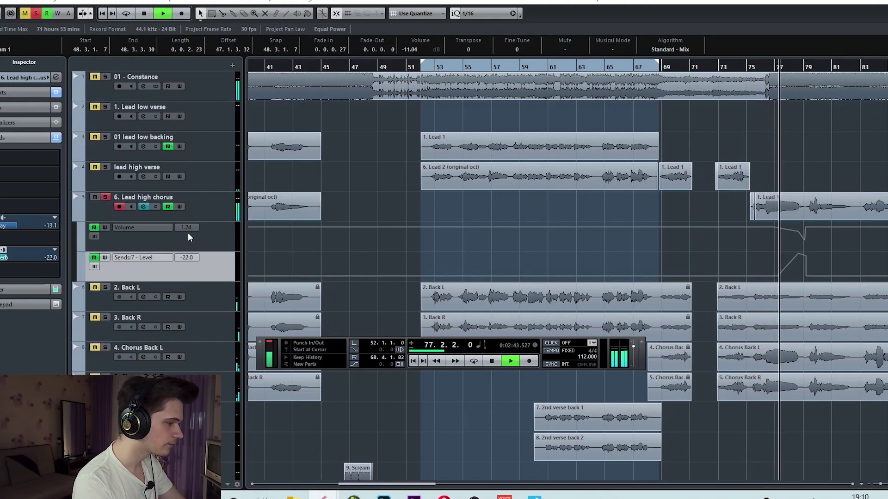